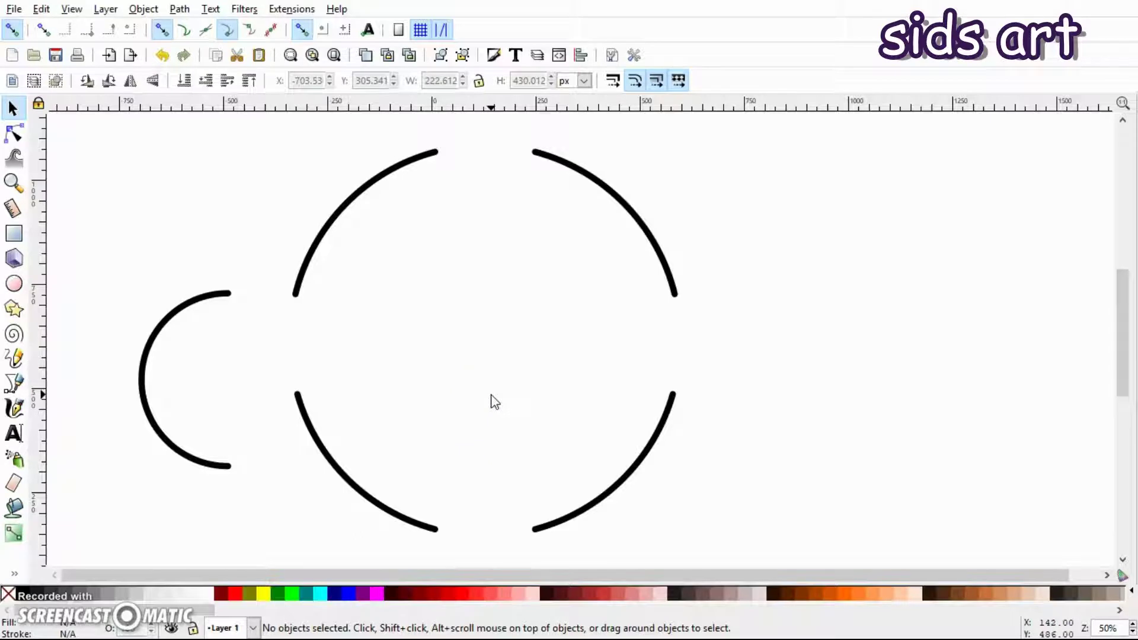
Try fitting the half-circle arc into the circle's left gap by snapping its end node, then undo.
left_click(399, 391)
left_click(341, 222)
left_click(645, 212)
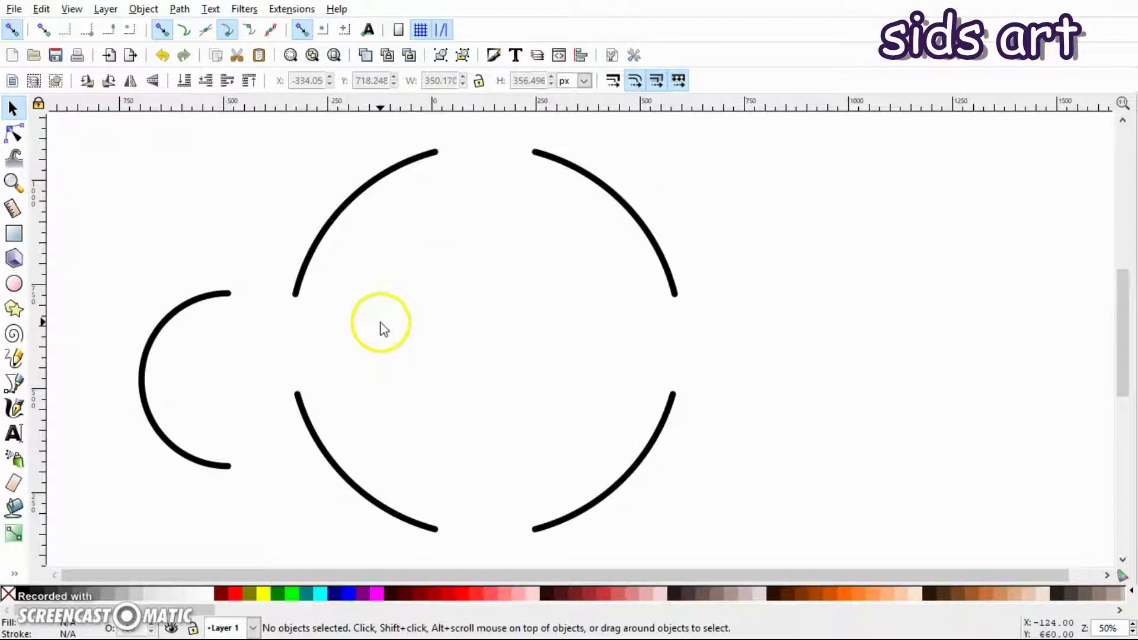
left_click(166, 320)
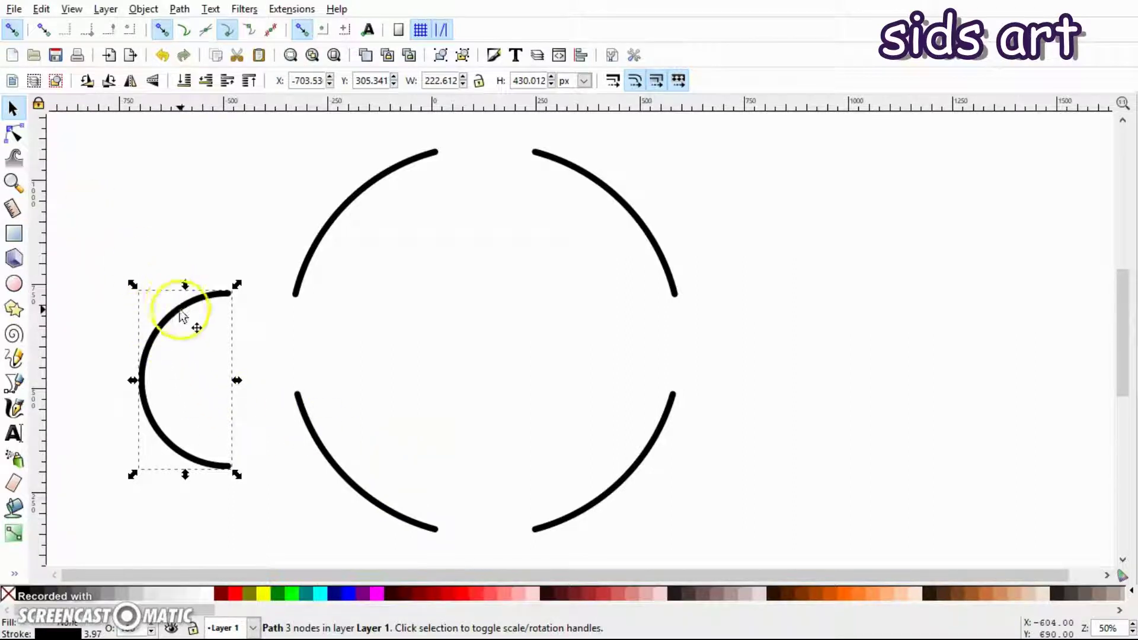
left_click_drag(186, 312, 255, 314)
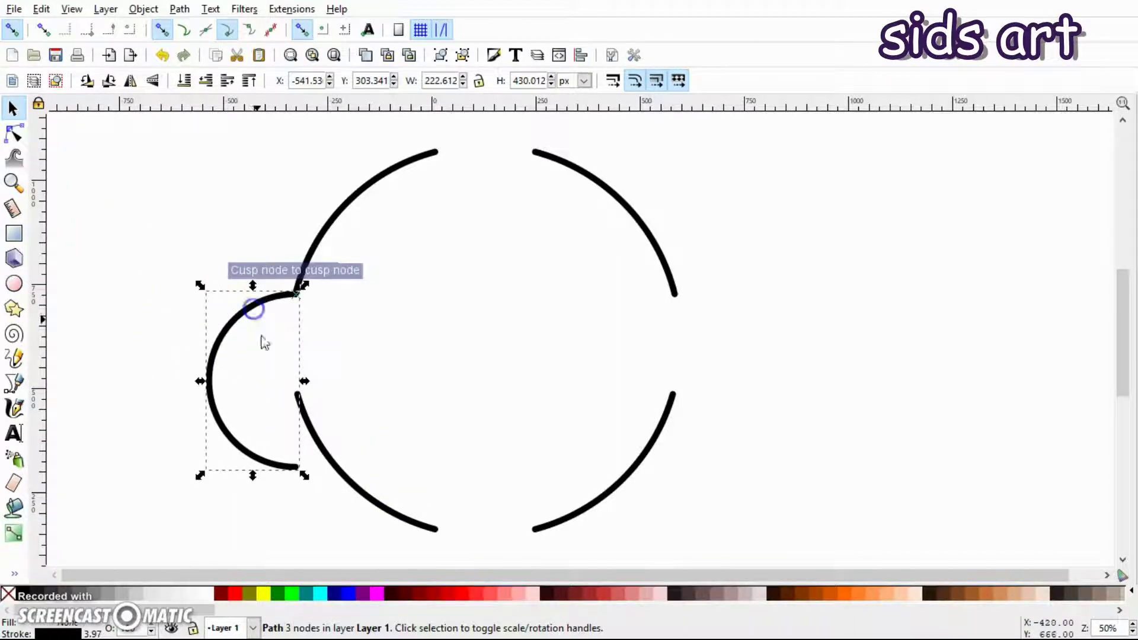
left_click(15, 136)
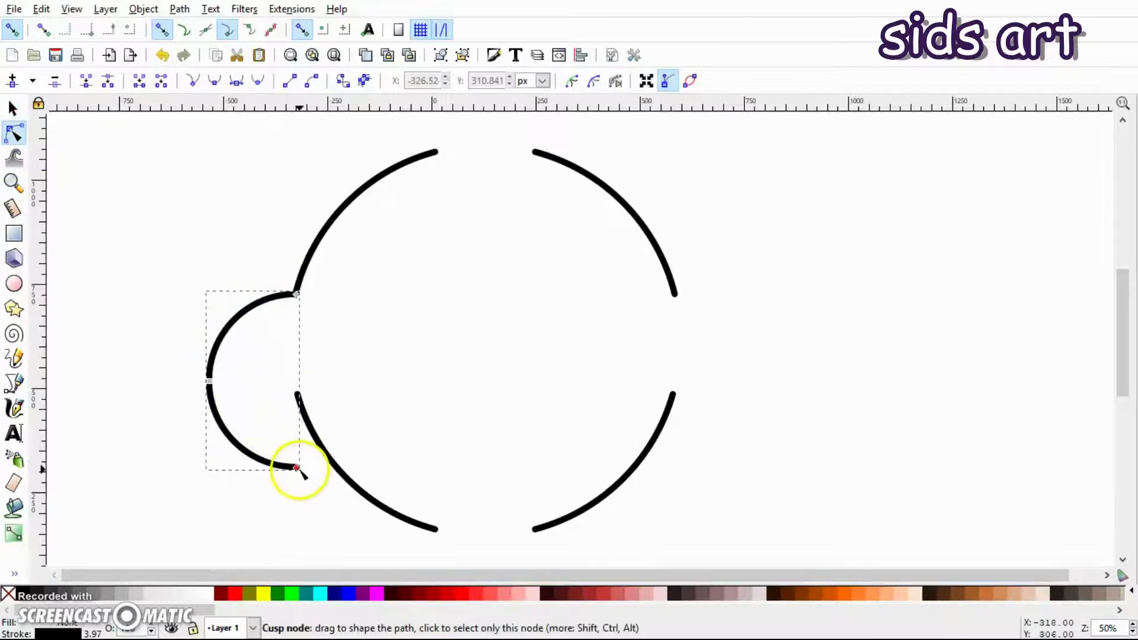
left_click_drag(298, 470, 300, 396)
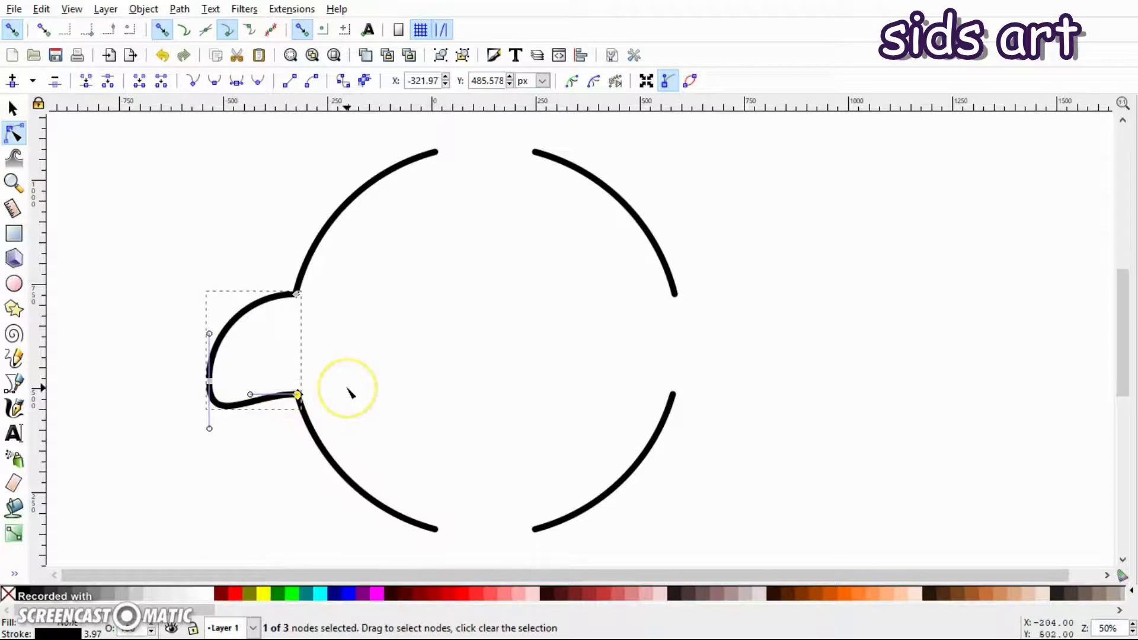
key("ctrl+z")
Shrink the half-circle to about two-thirds size and move it left, away from the gap.
key("s")
left_click_drag(252, 312, 209, 305)
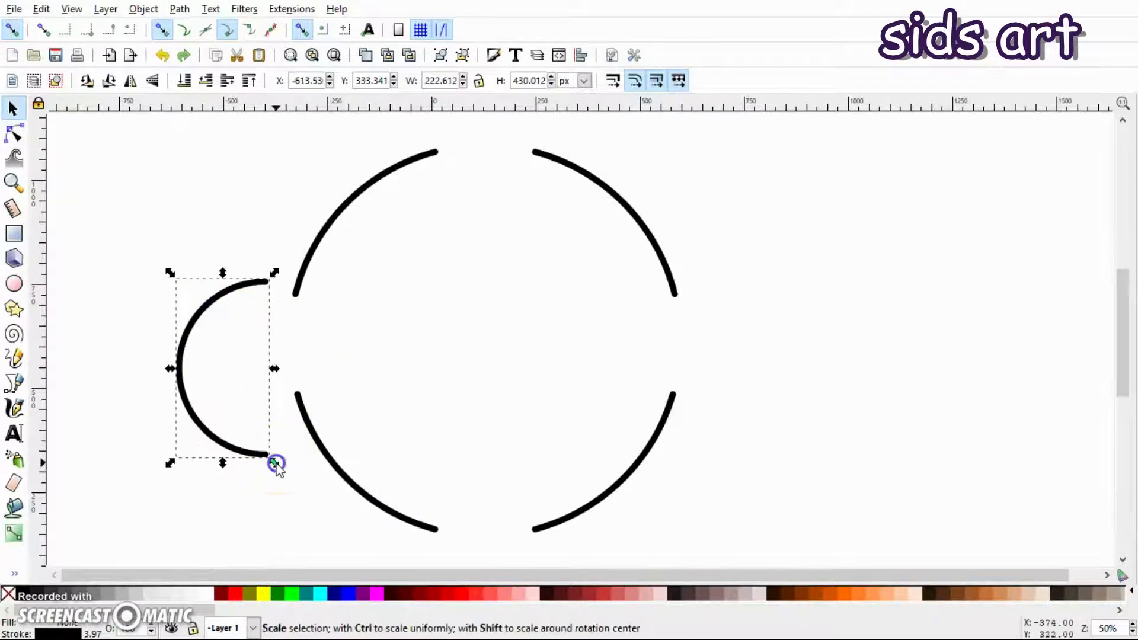
mouse_move(275, 463)
left_mouse_down()
mouse_move(254, 439)
mouse_move(283, 407)
mouse_move(297, 425)
mouse_move(288, 379)
left_mouse_up()
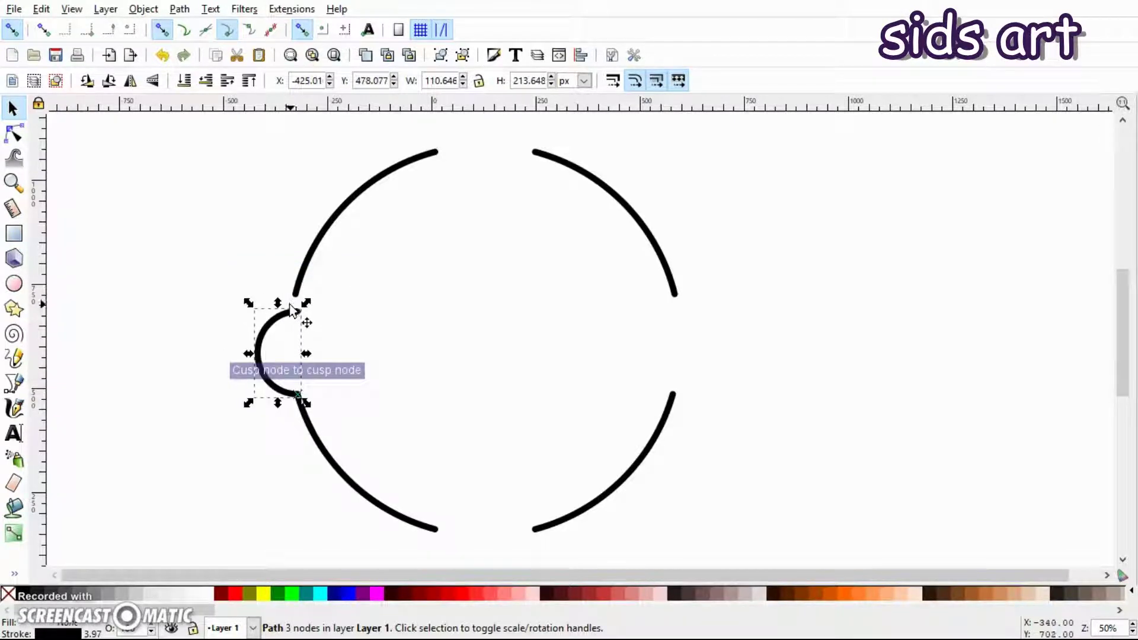
left_click_drag(268, 313, 209, 319)
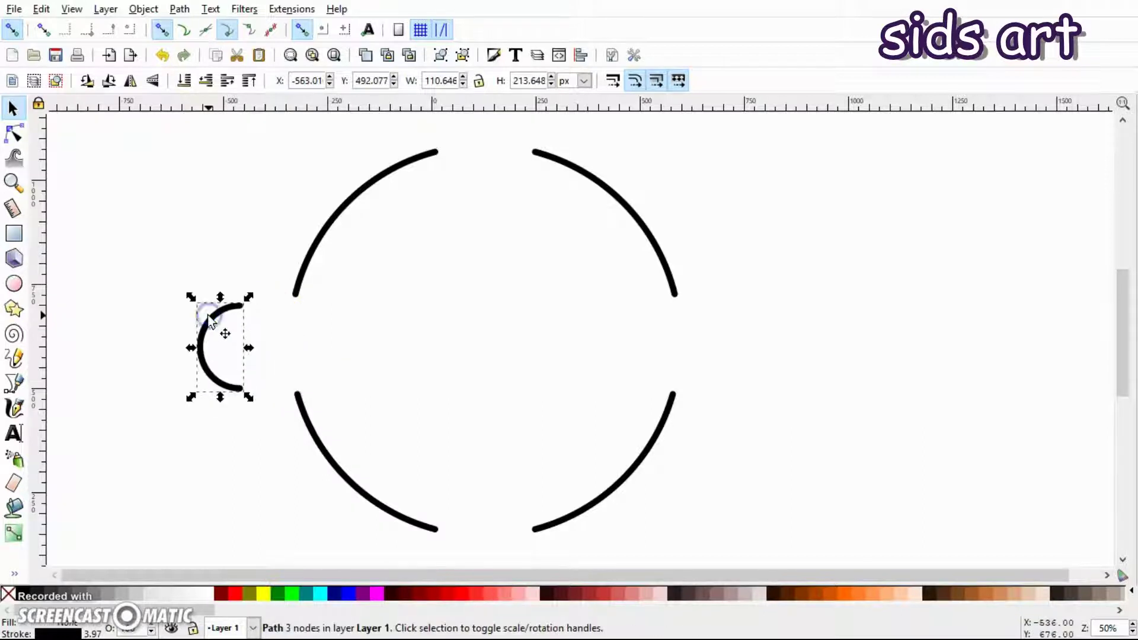
Enable snapping to cusp nodes and enlarge the half-circle to about 154 × 298 px, further left.
left_click(228, 35)
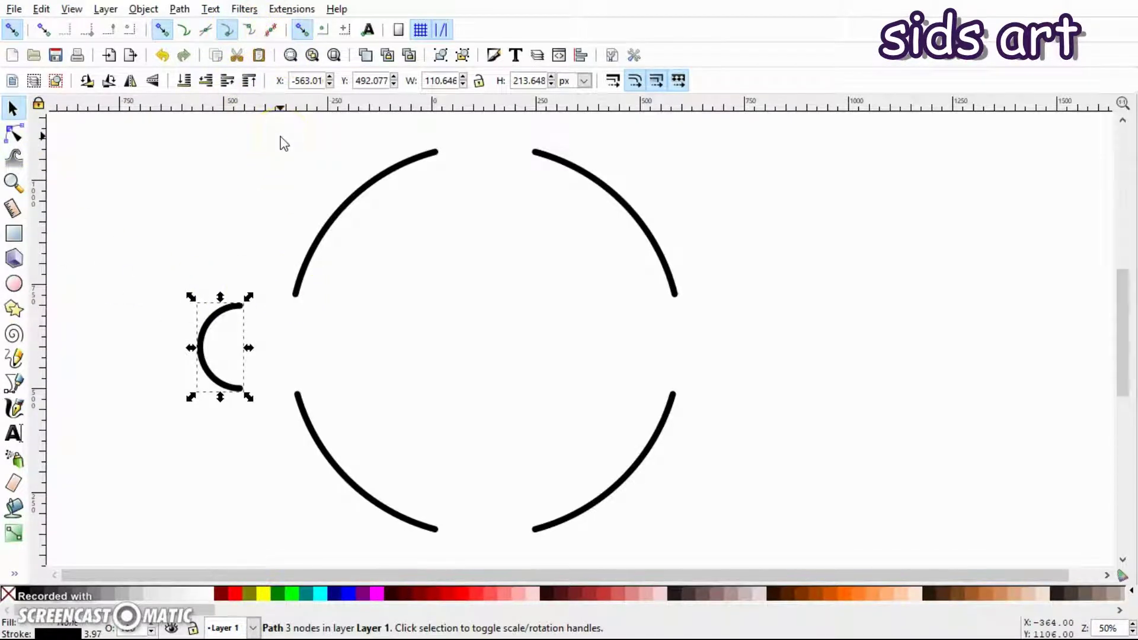
left_click(224, 275)
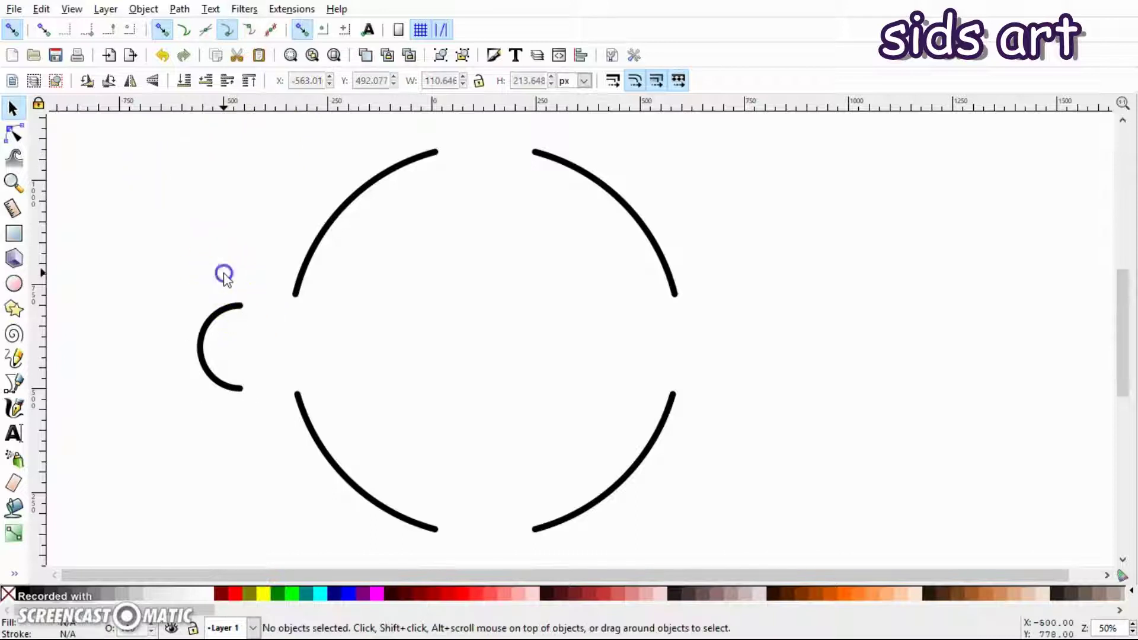
left_click(217, 313)
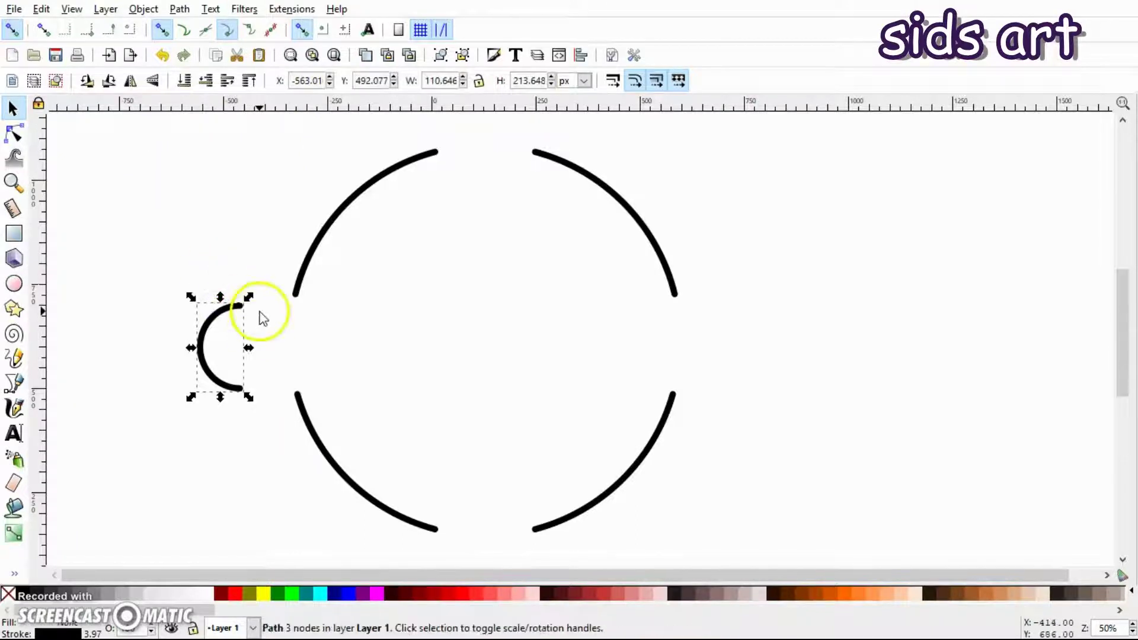
left_click_drag(249, 398, 258, 414)
left_click_drag(207, 323, 277, 335)
Add a Transform by 2 points effect to the half-circle from Path > Path Effects.
left_click(691, 331)
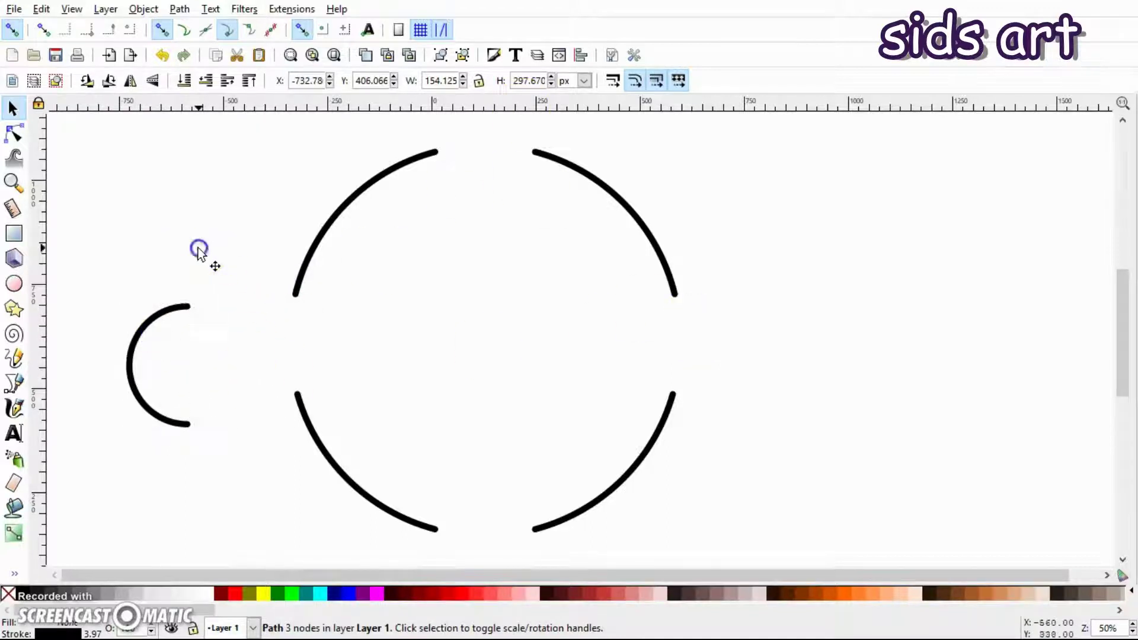
left_click(157, 313)
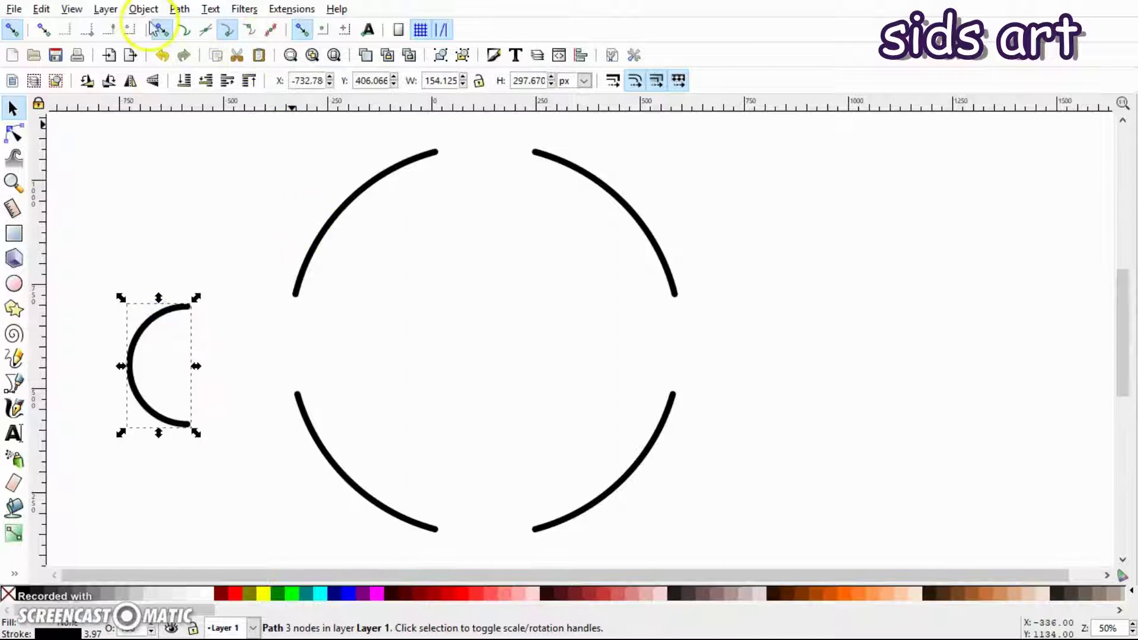
left_click(179, 9)
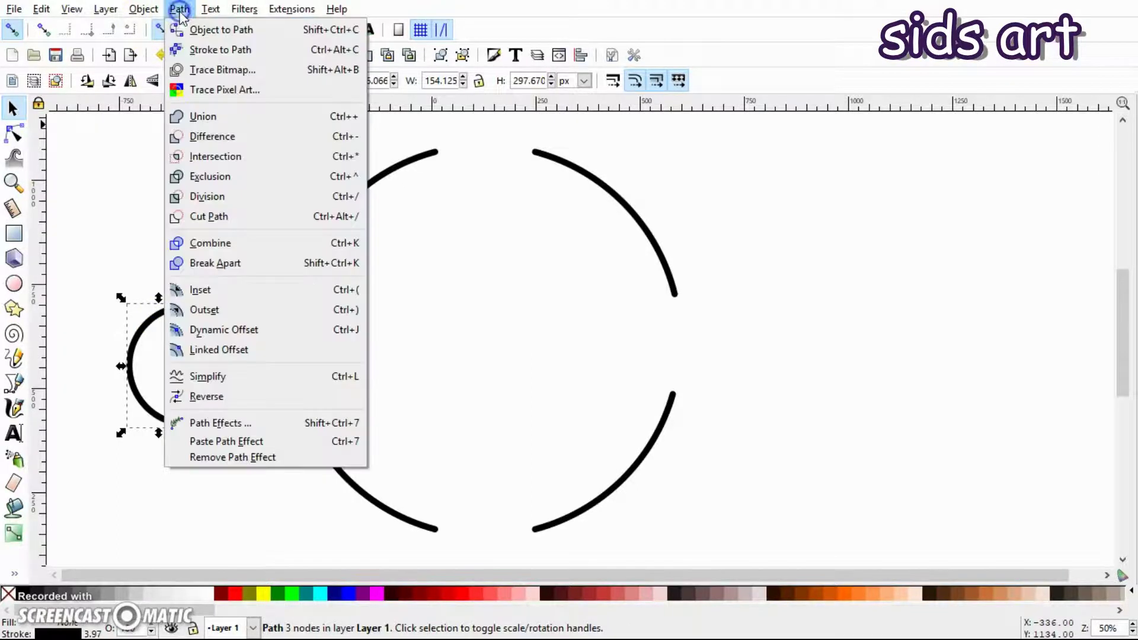
left_click(252, 423)
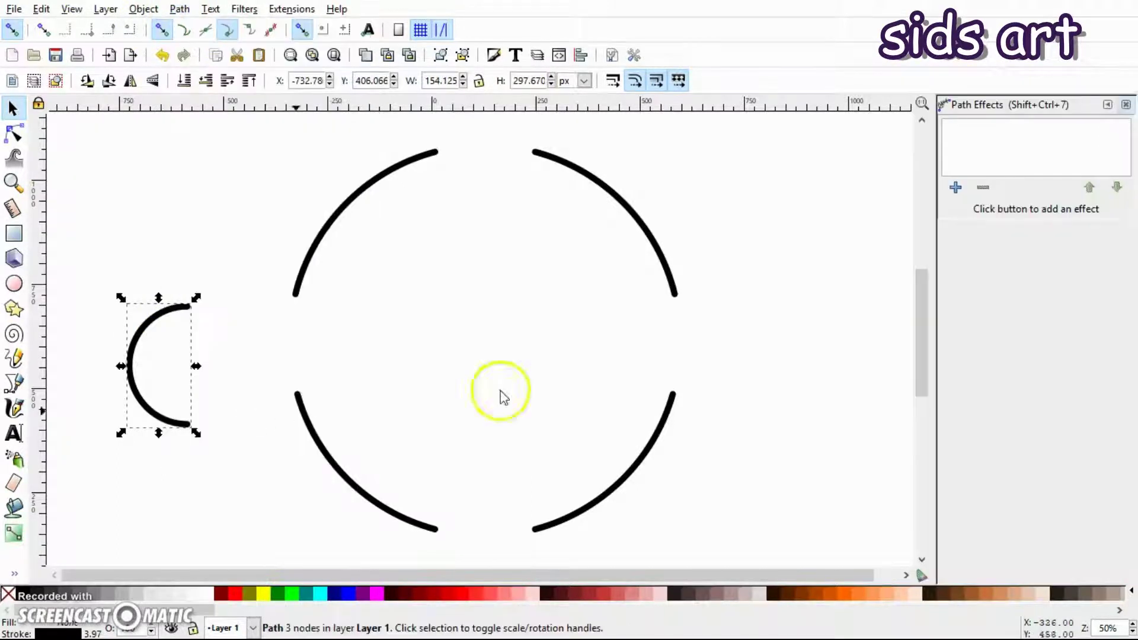
left_click(956, 189)
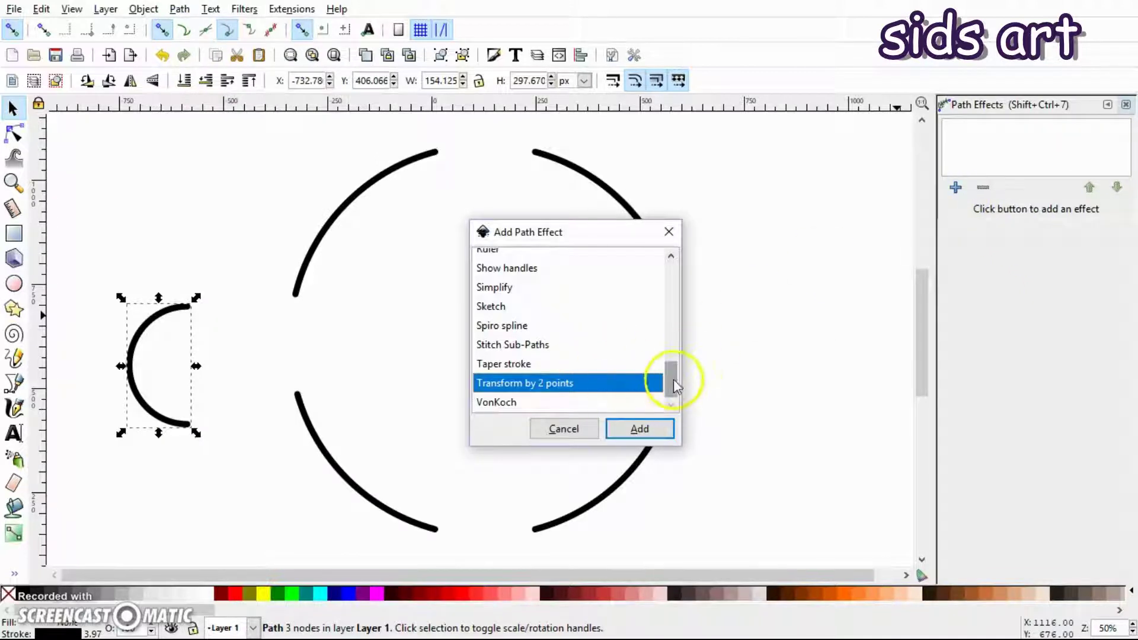
left_click_drag(673, 377, 540, 405)
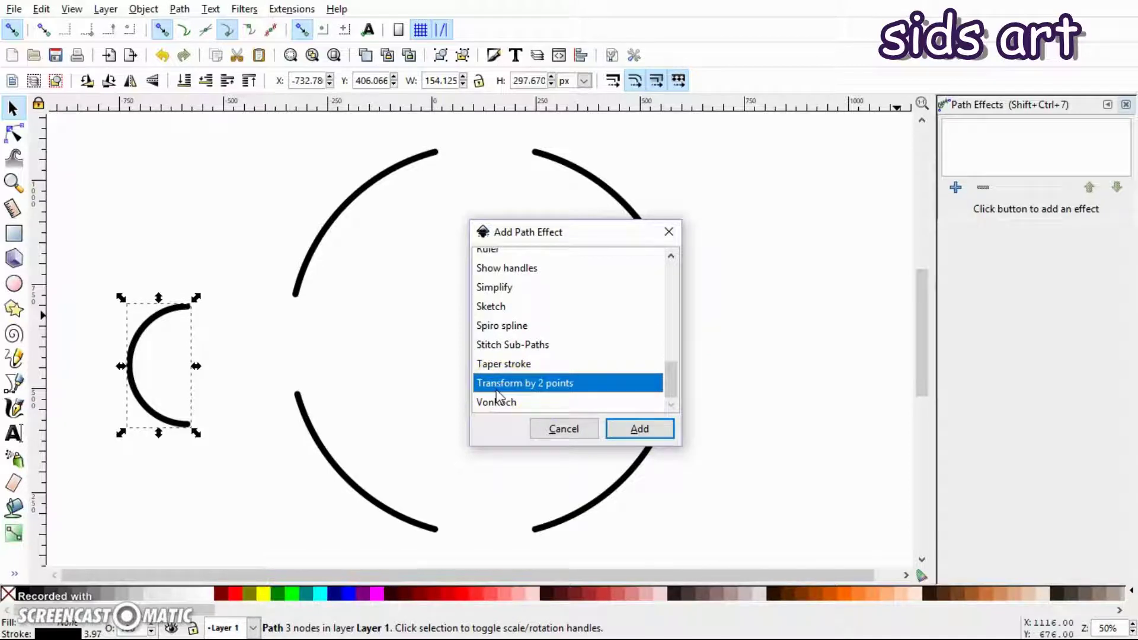
left_click(625, 436)
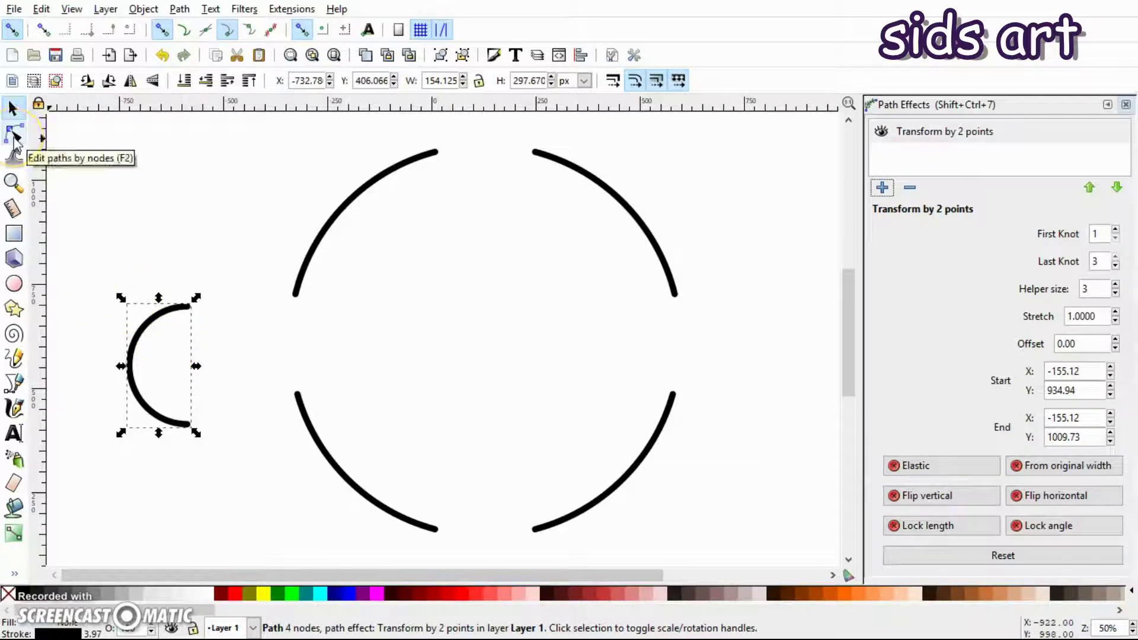
Drag the arc's Transform by 2 points knots onto the upper and lower ends of the left gap.
left_click(15, 137)
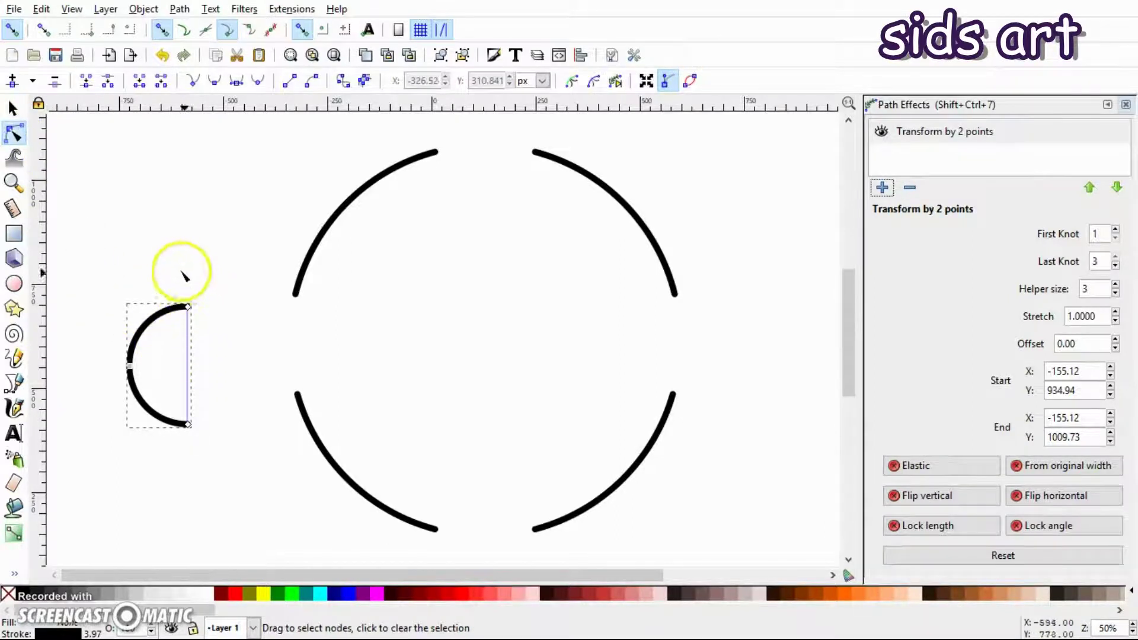
left_click_drag(164, 268, 224, 399)
left_click(205, 279)
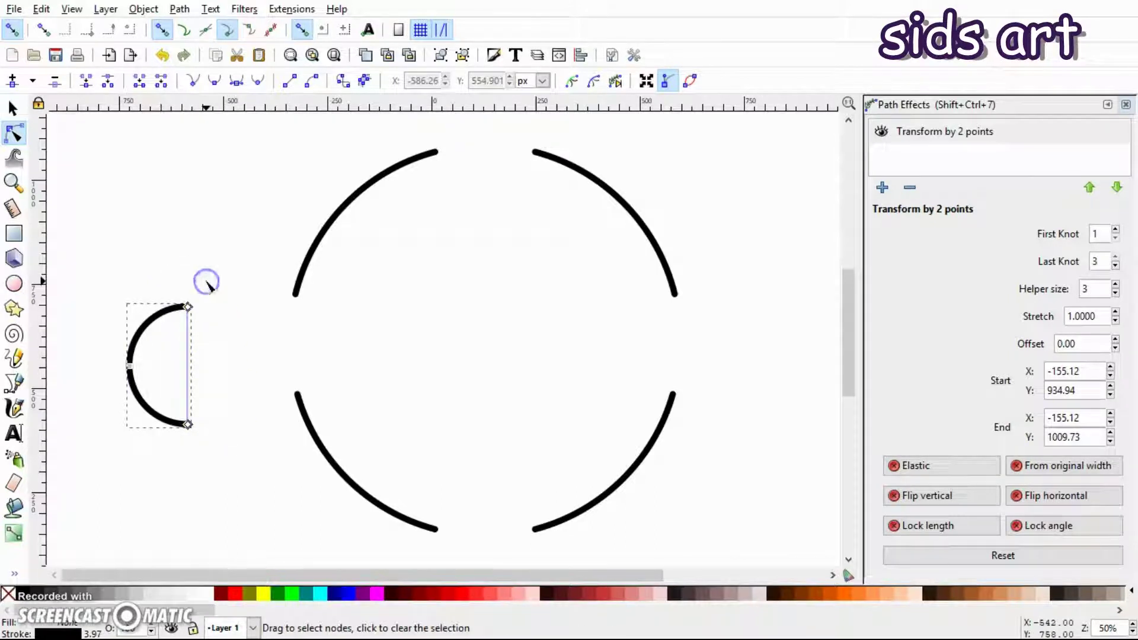
left_click(188, 308)
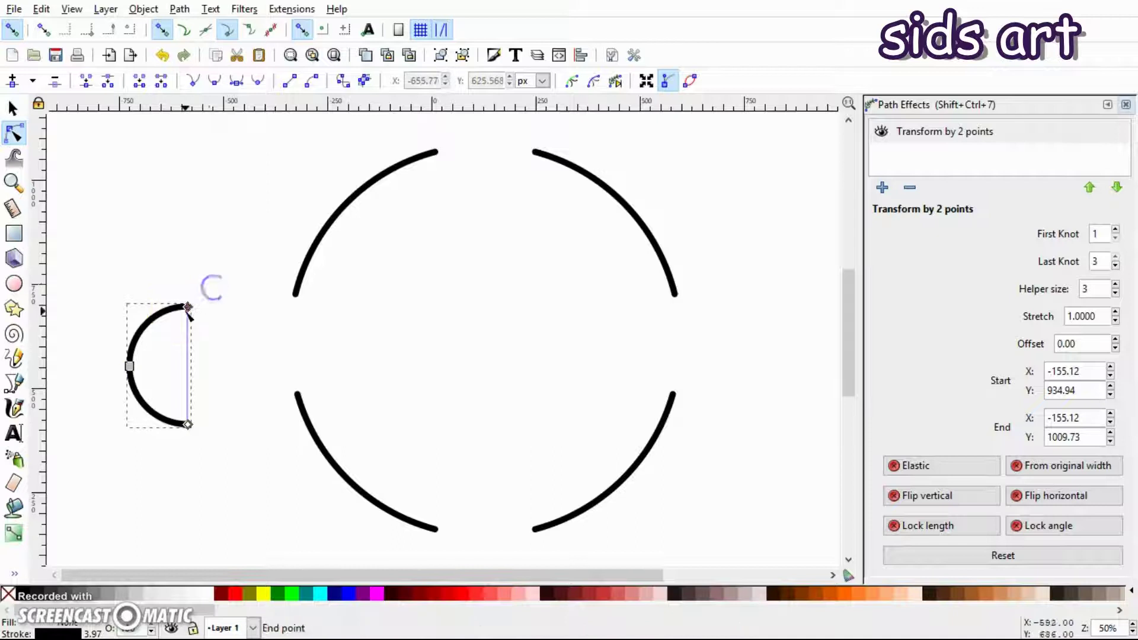
left_click(202, 417)
left_click(178, 305)
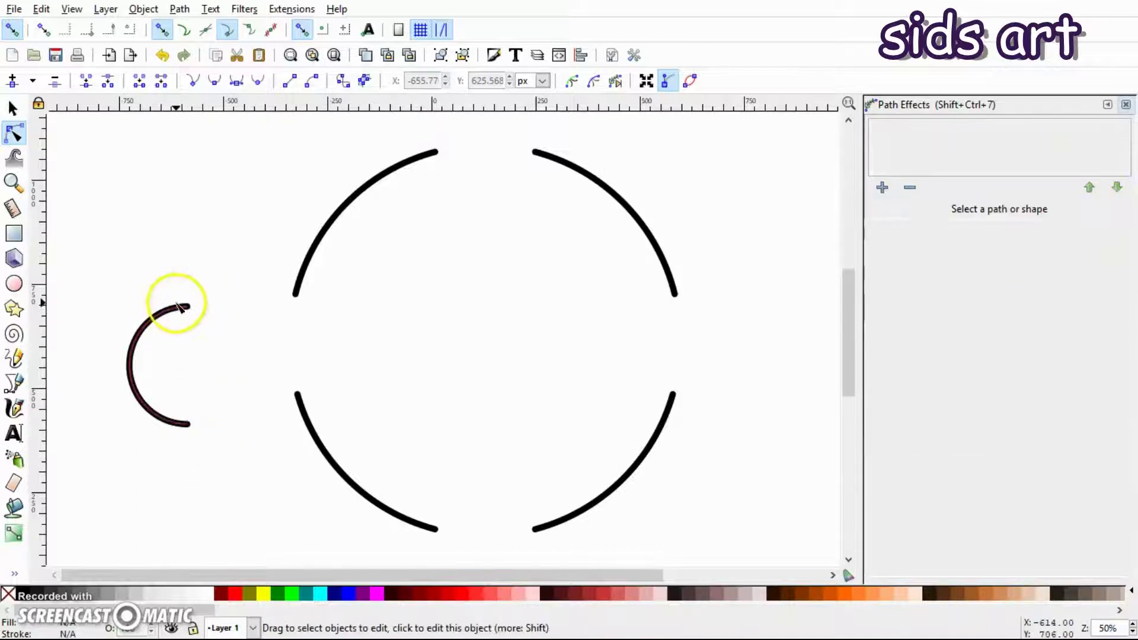
left_click_drag(177, 305, 297, 293)
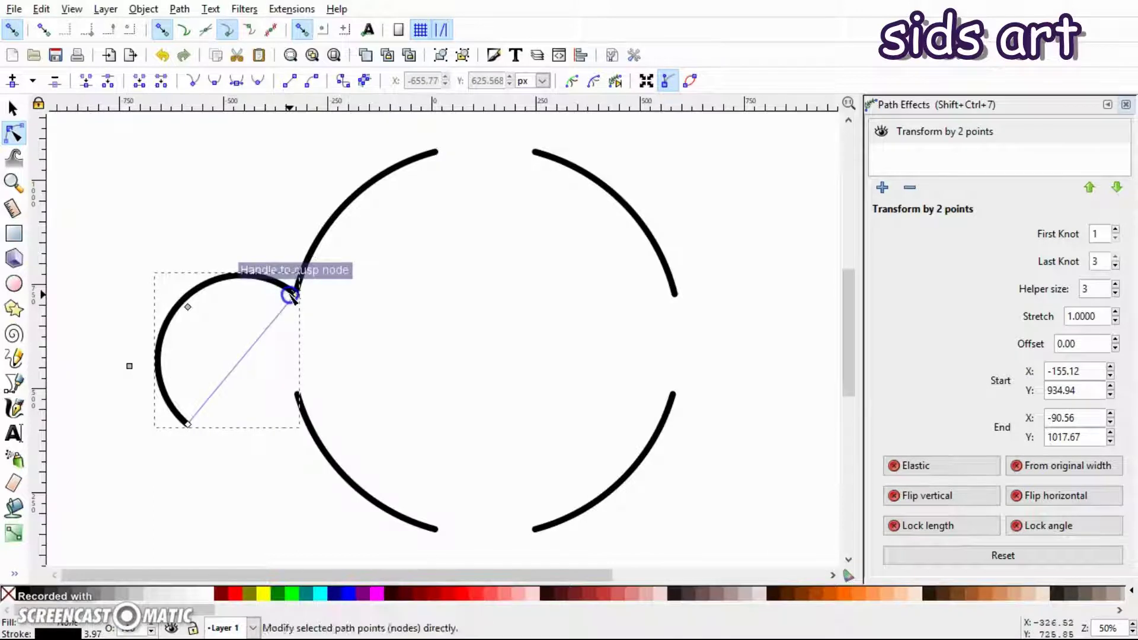
left_click_drag(187, 423, 298, 395)
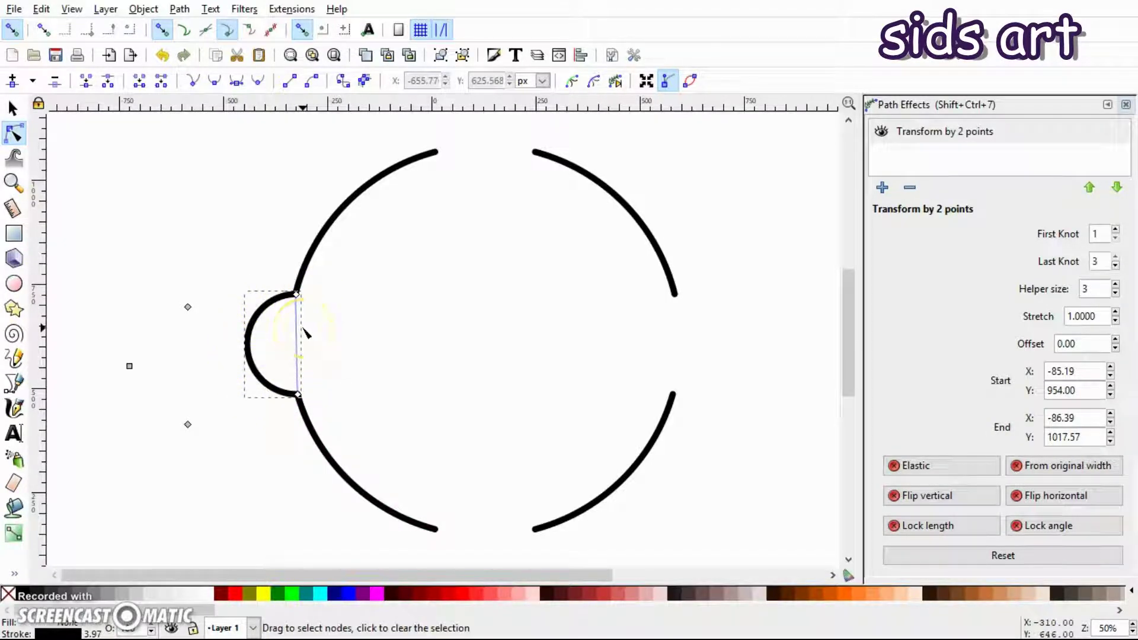
key("s")
left_click(333, 323)
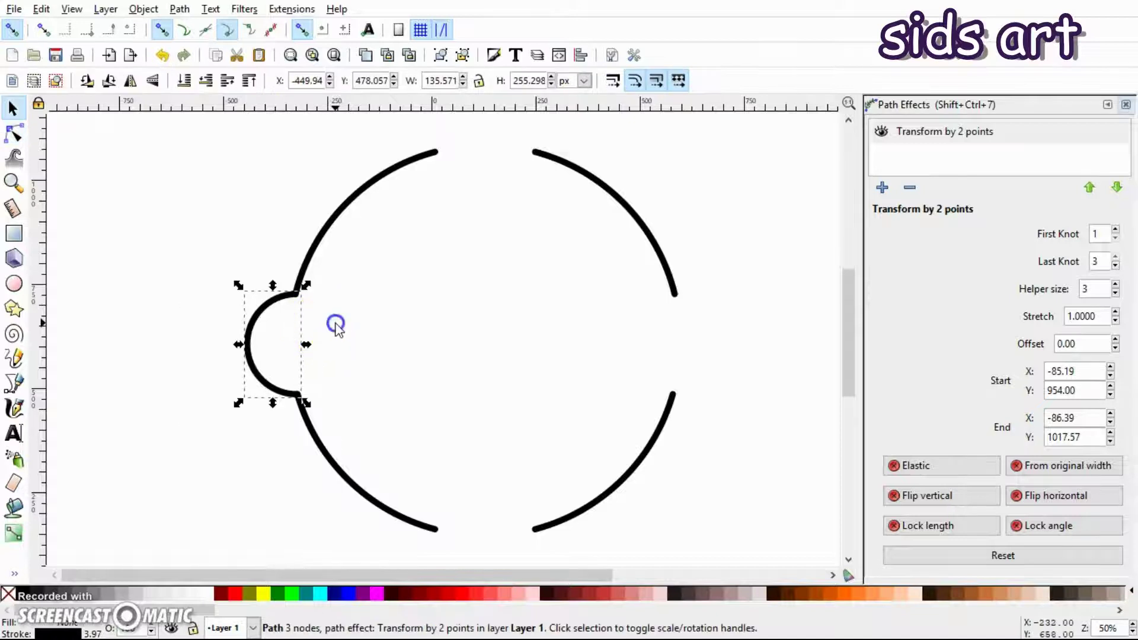
left_click(259, 323)
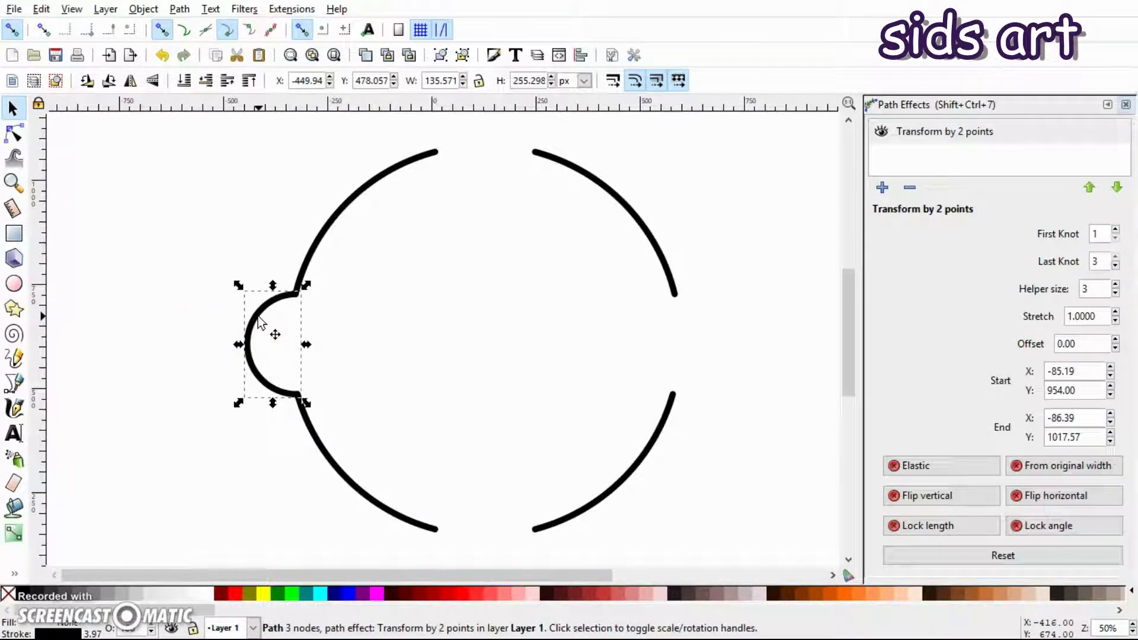
key("ctrl")
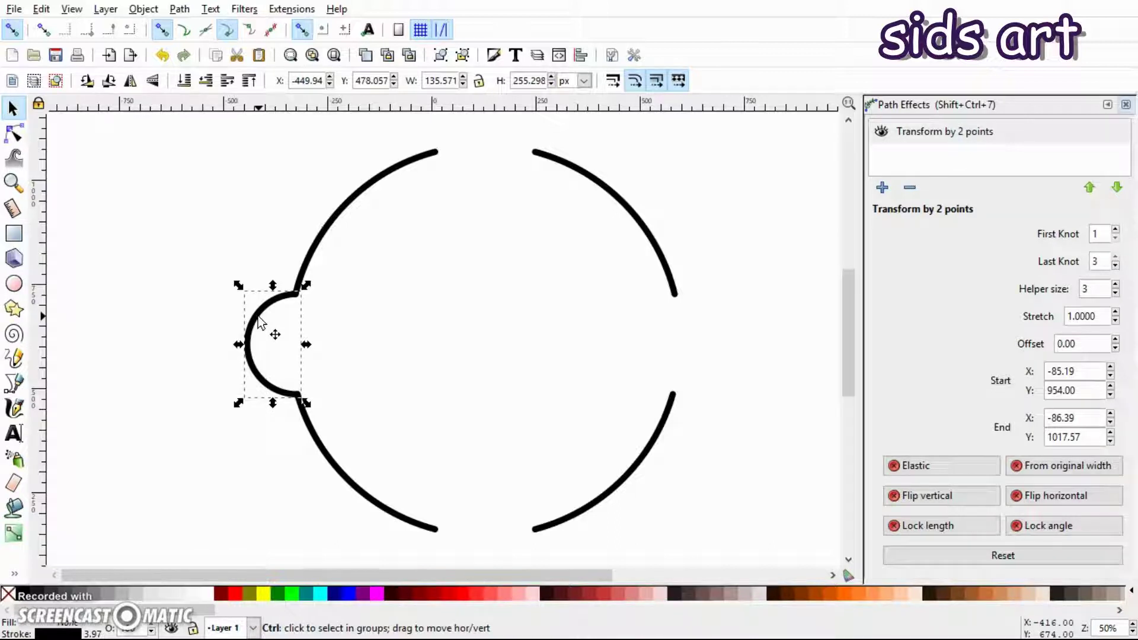
Duplicate the small arc and pin a copy's knots across the top gap's left and right edges.
left_click_drag(259, 324, 559, 204)
key("ctrl+d")
key("ctrl+d")
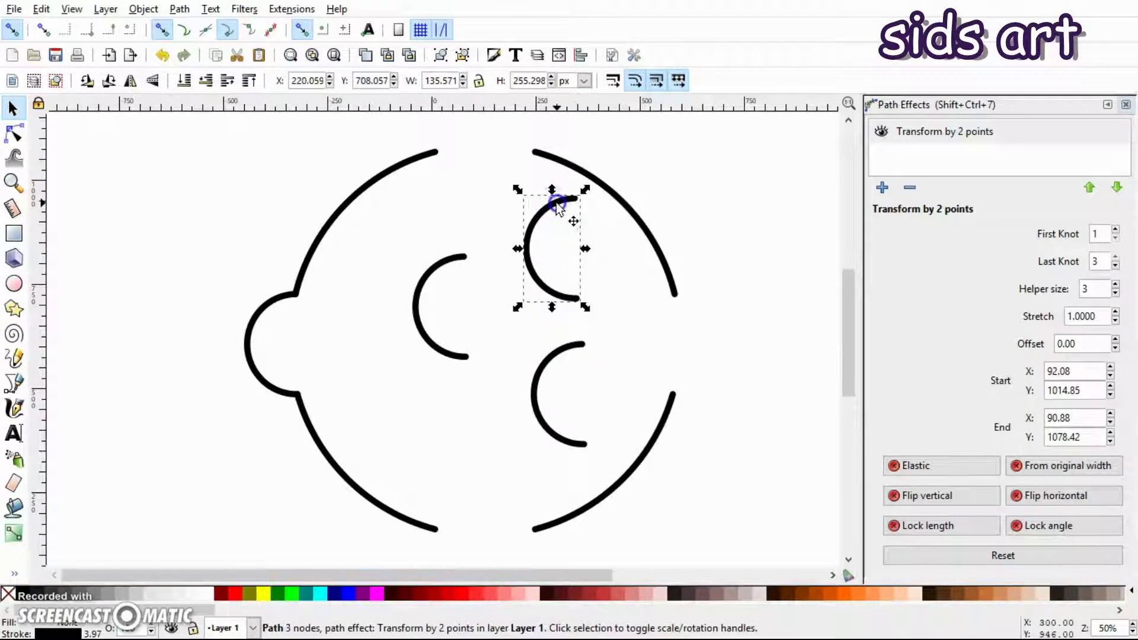
left_click(560, 204)
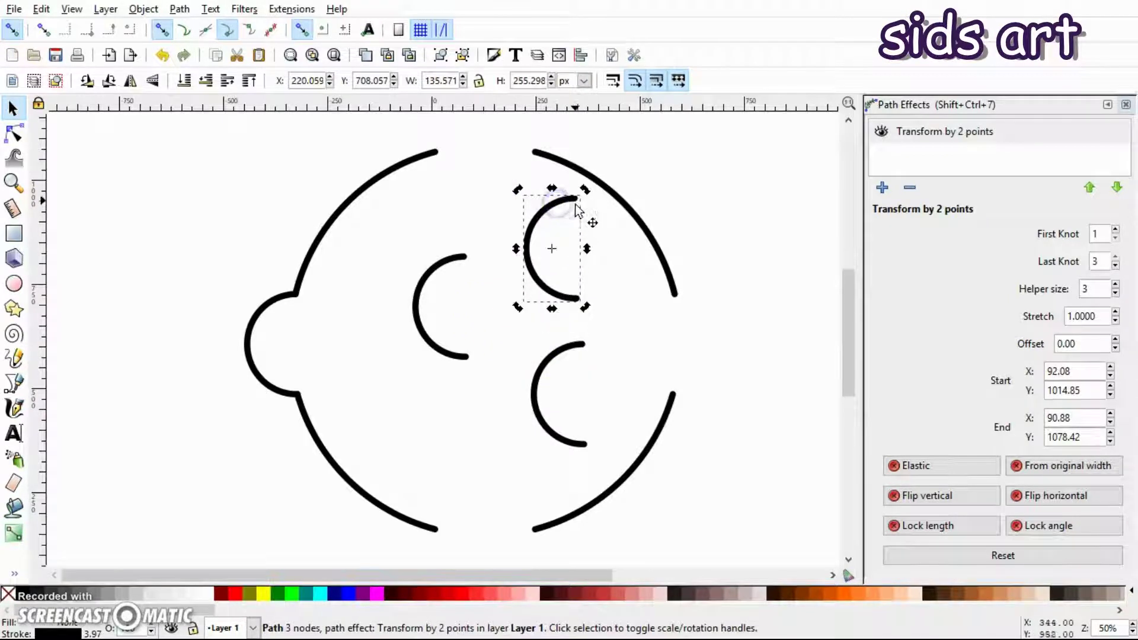
left_click(14, 134)
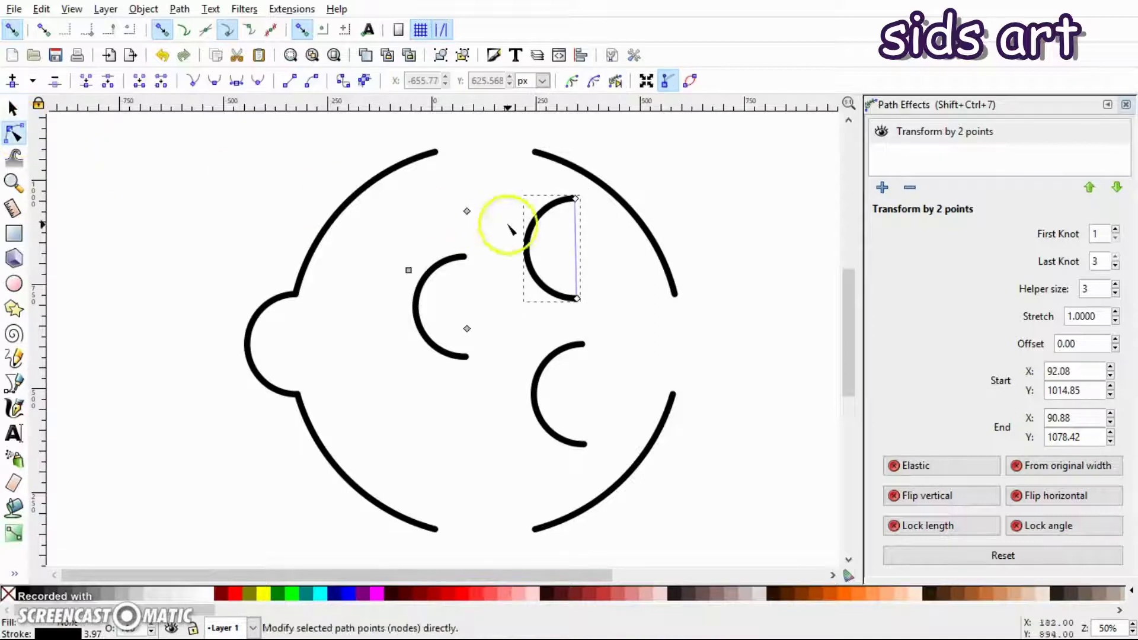
left_click_drag(578, 199, 433, 155)
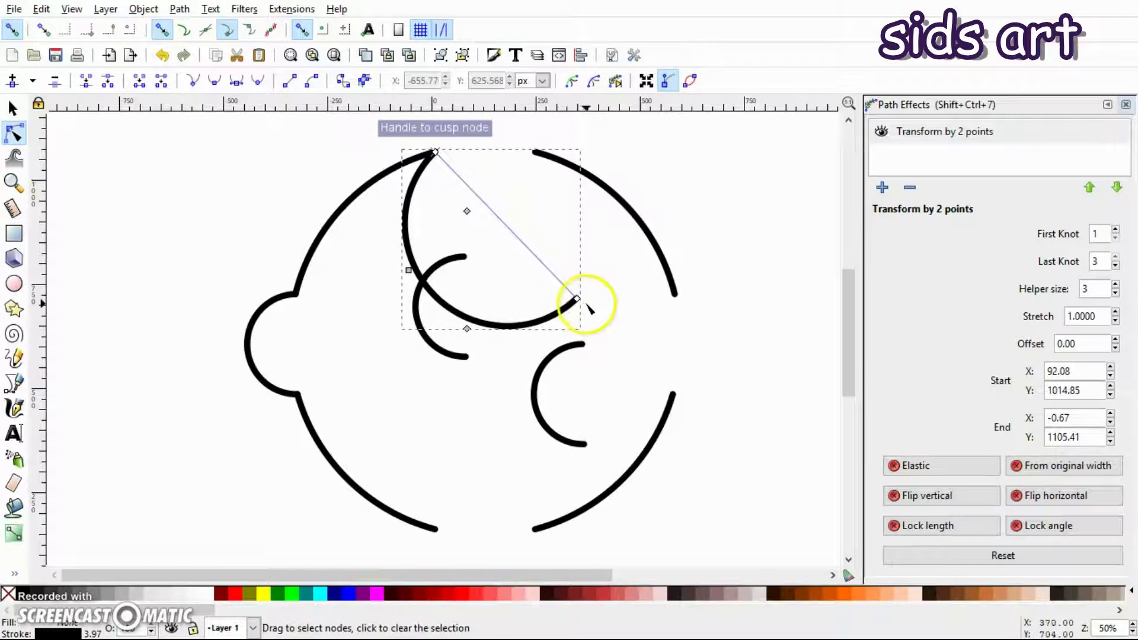
left_click_drag(578, 302, 533, 158)
Pin the remaining arc copies' ends across the right gap and the bottom gap.
left_click(584, 348)
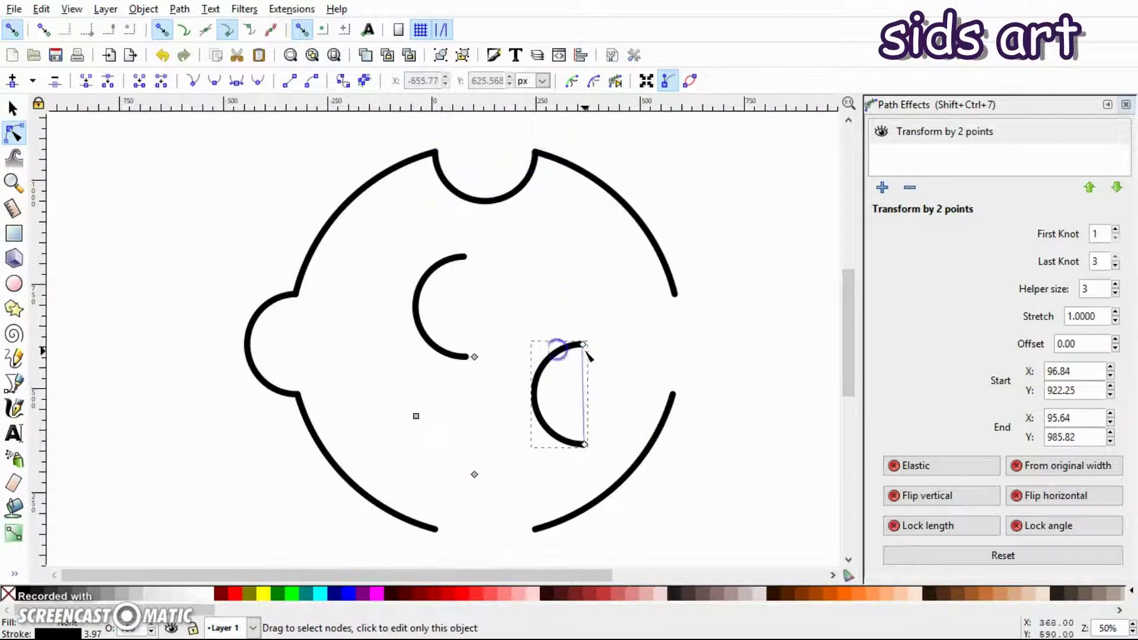
left_click_drag(587, 348, 675, 295)
left_click(585, 444)
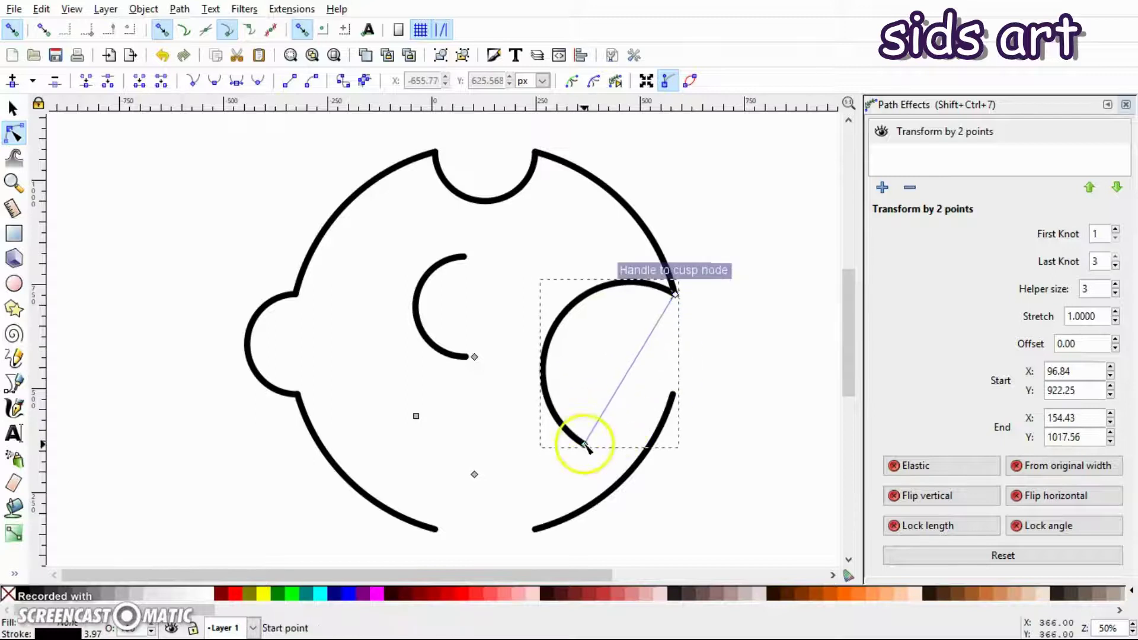
left_click_drag(592, 449, 675, 395)
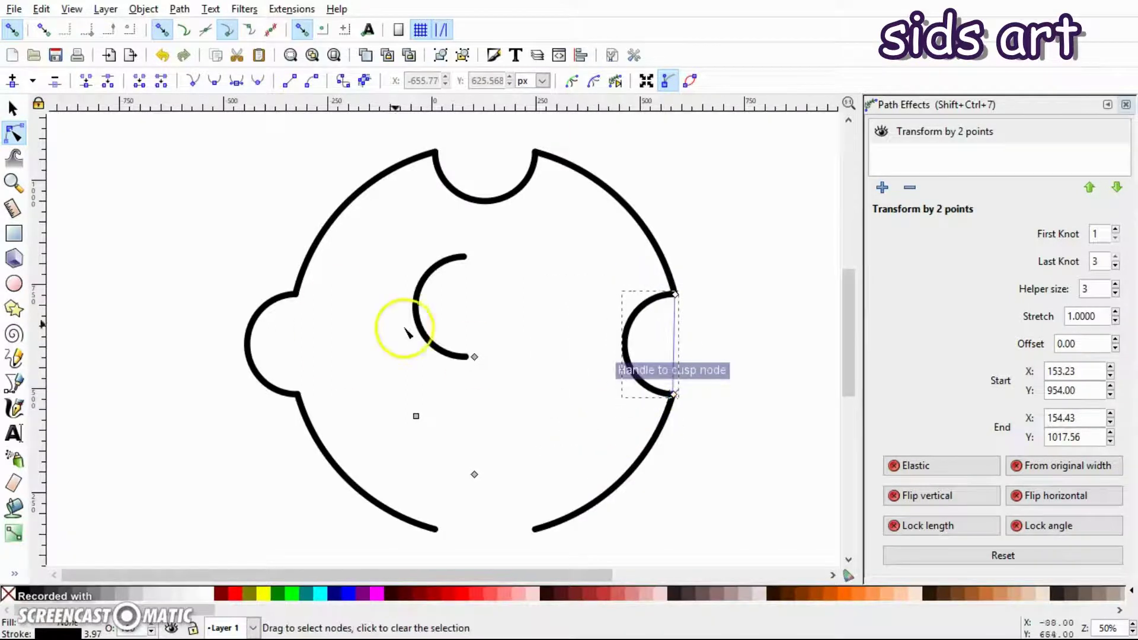
left_click(442, 299)
left_click_drag(464, 262, 529, 530)
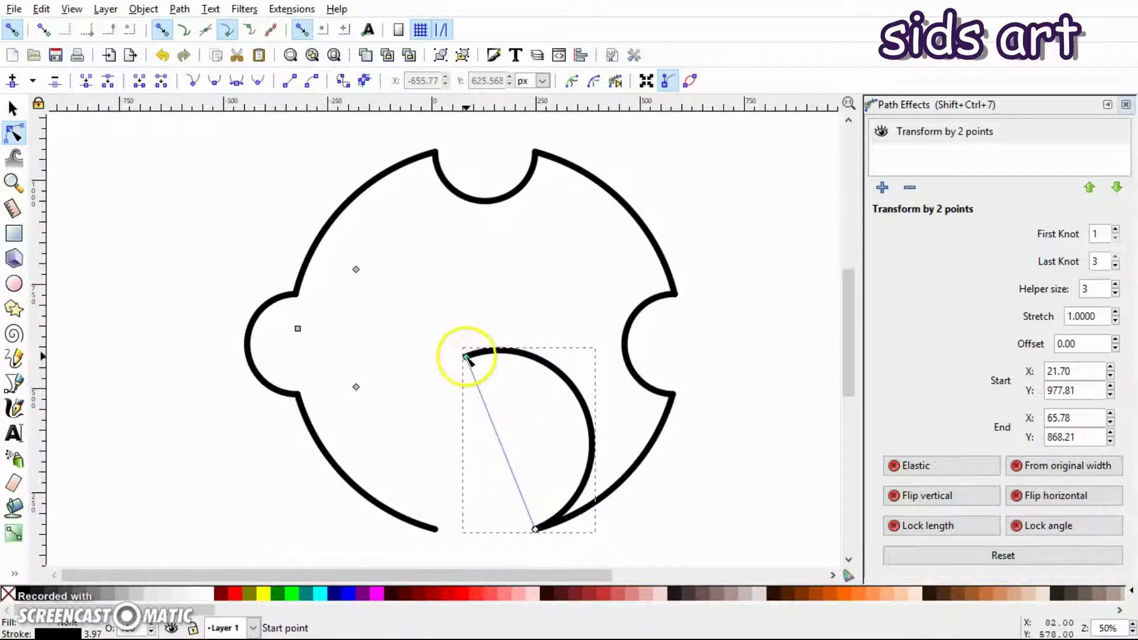
left_click_drag(465, 356, 437, 528)
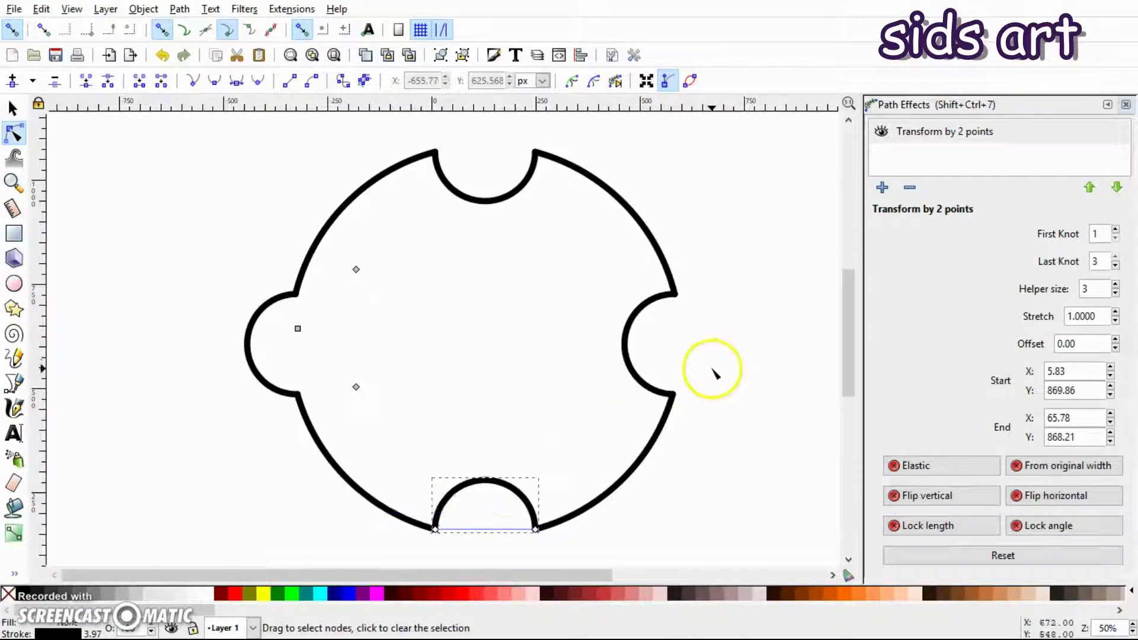
Toggle Flip vertical on the right, top and bottom arcs so they bulge outward, then zoom out.
left_click(635, 310)
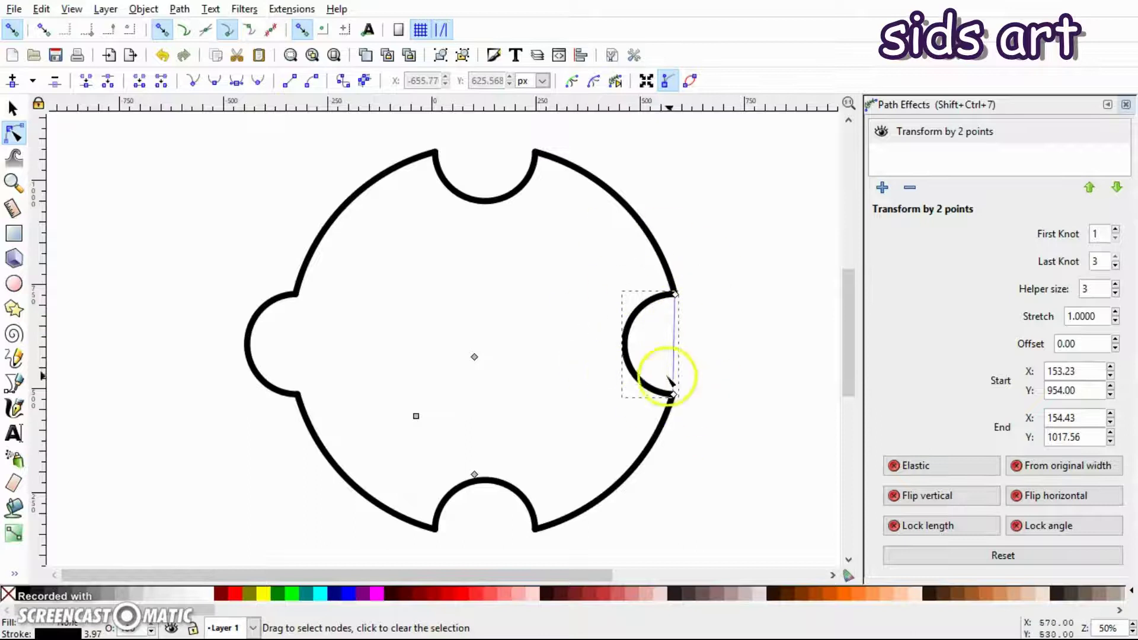
left_click(949, 495)
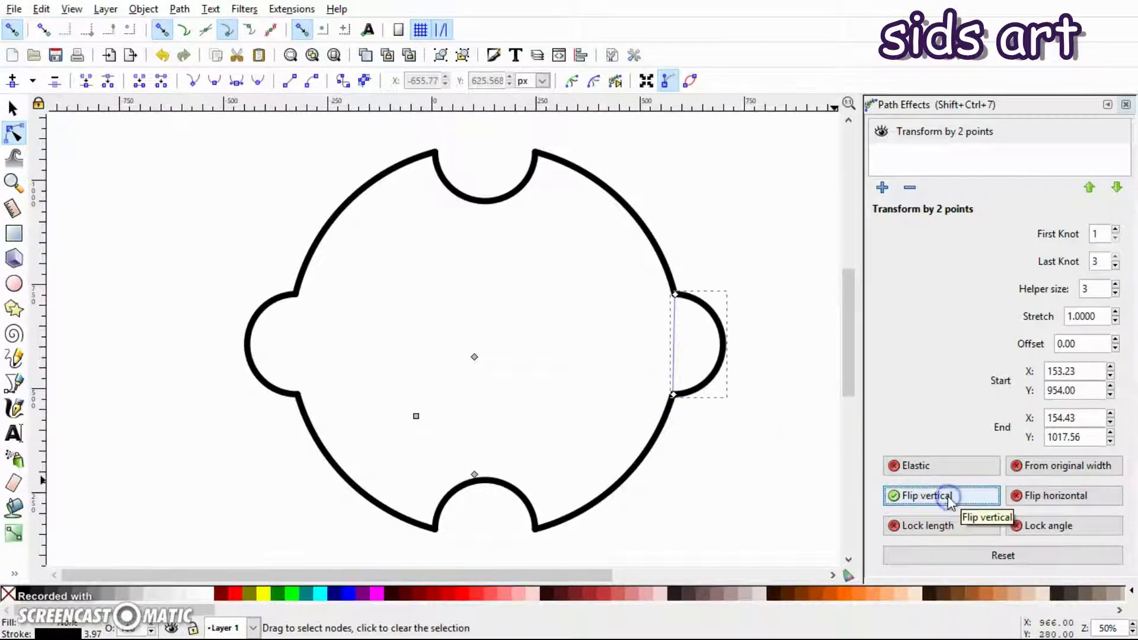
left_click(730, 262)
left_click(521, 188)
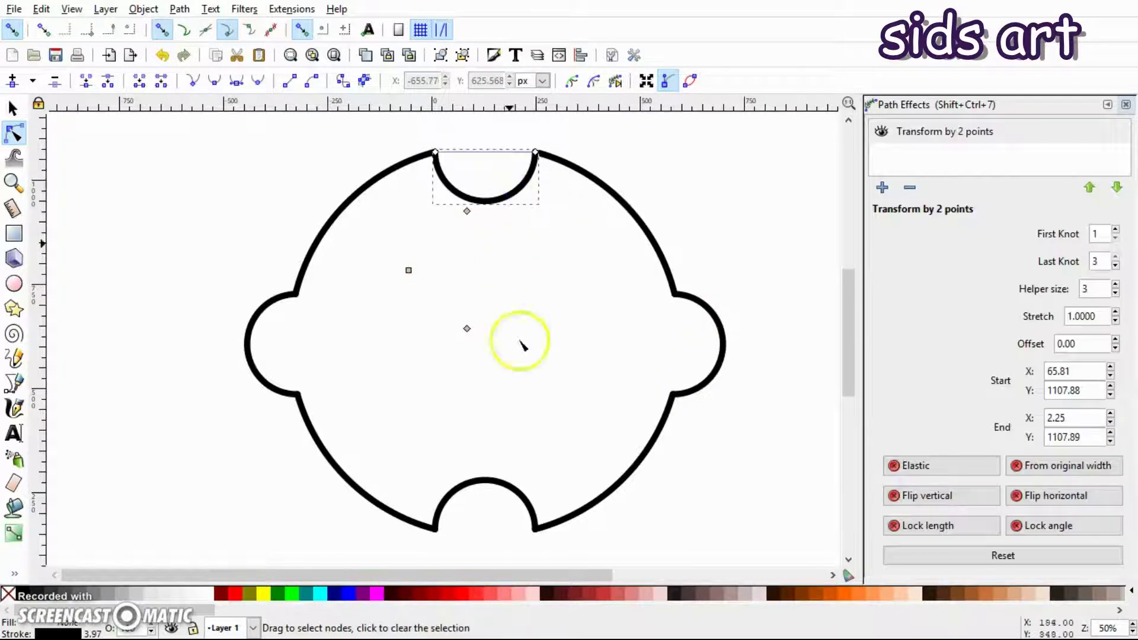
left_click(969, 500)
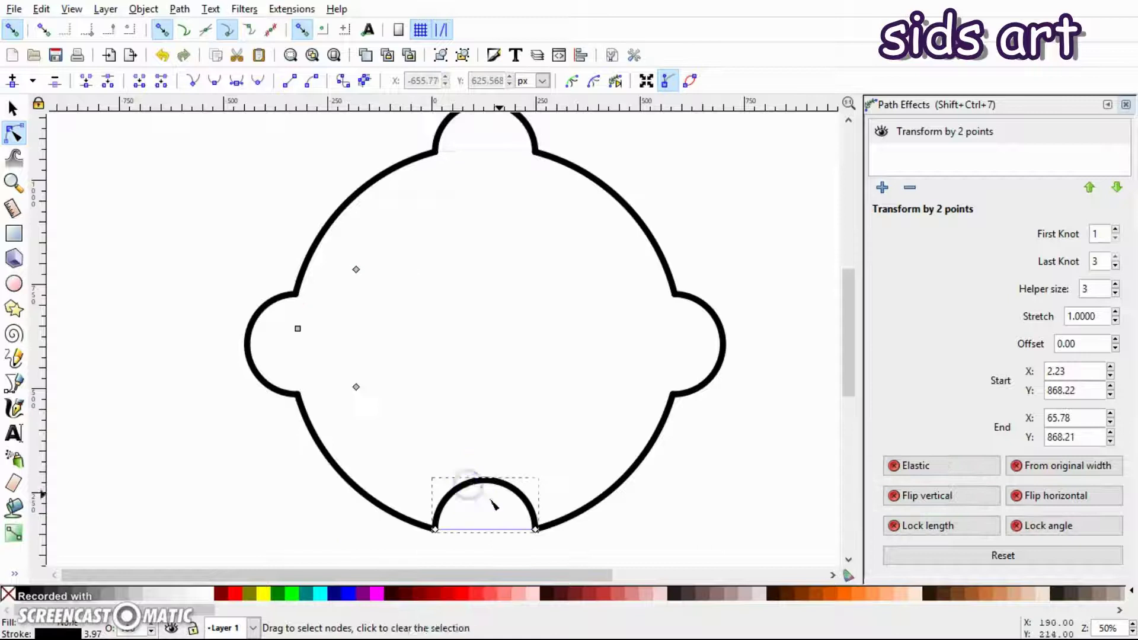
left_click(910, 501)
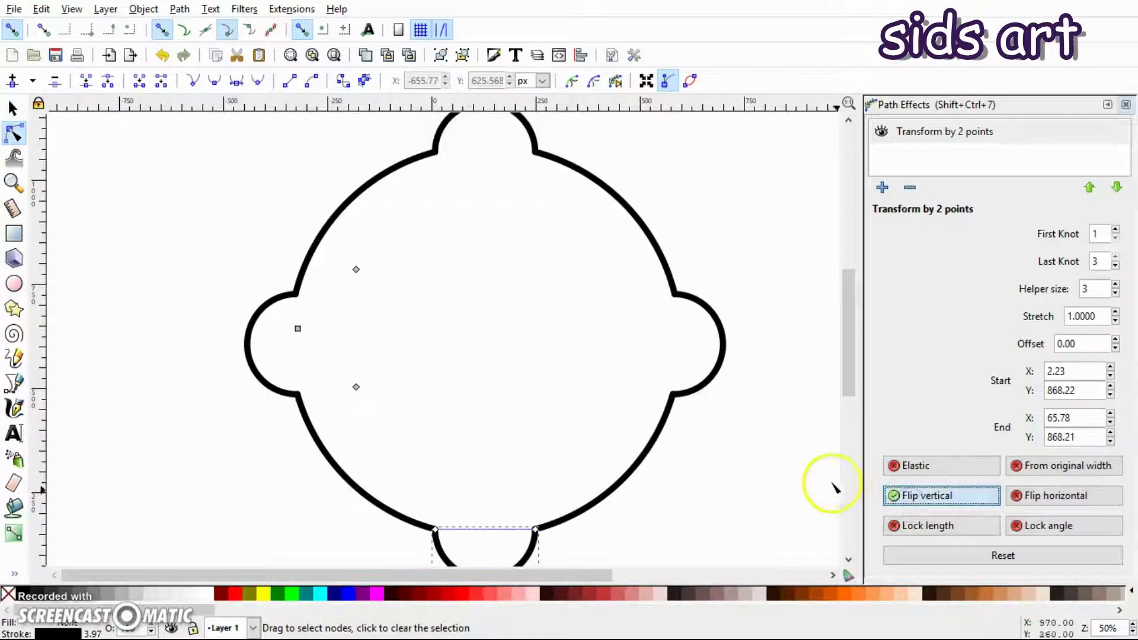
key("minus")
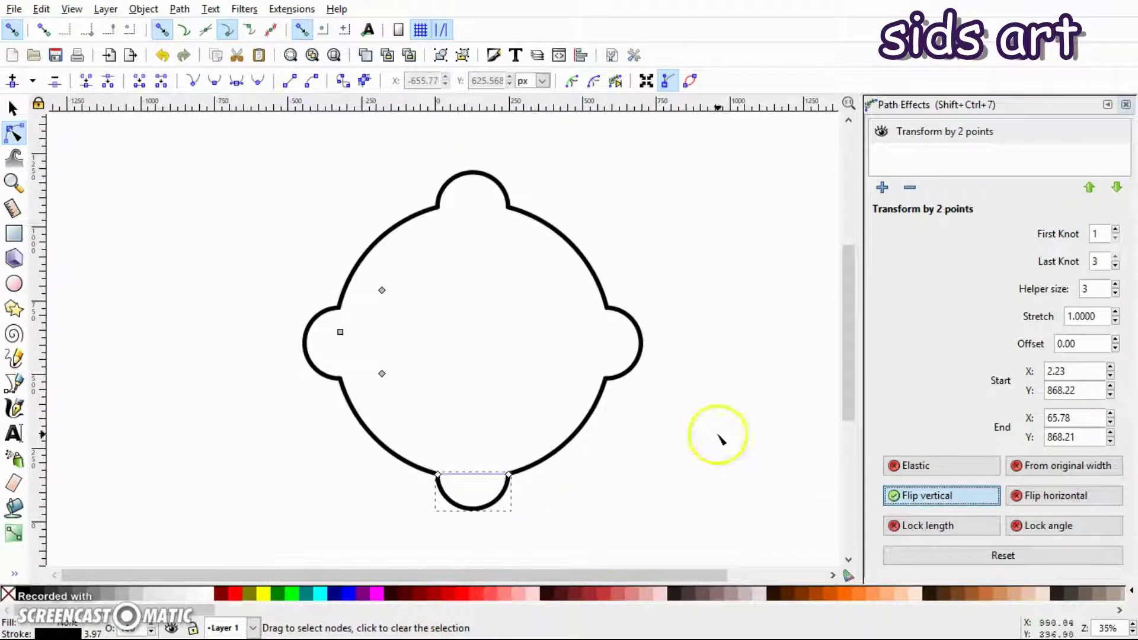
left_click(13, 109)
left_click(280, 220)
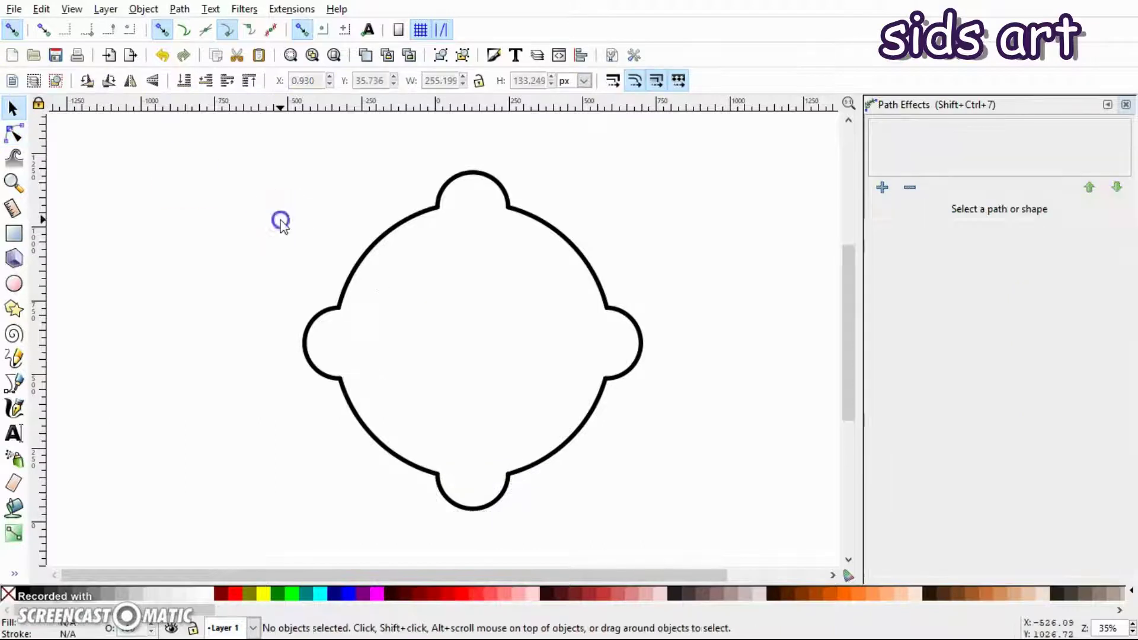
left_click(474, 173)
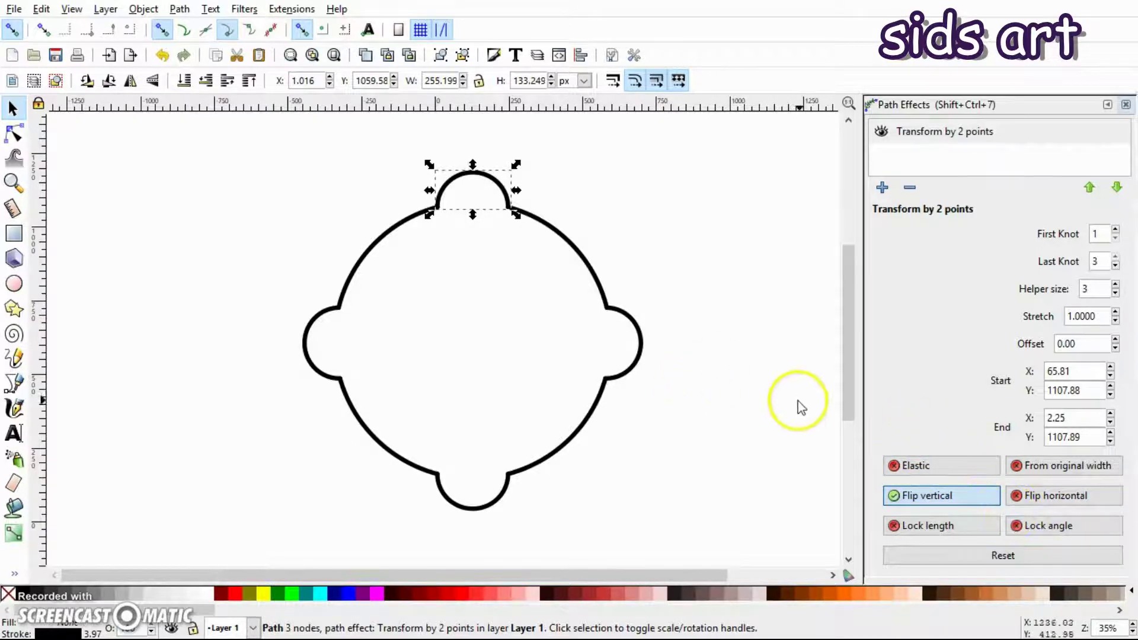
left_click(929, 467)
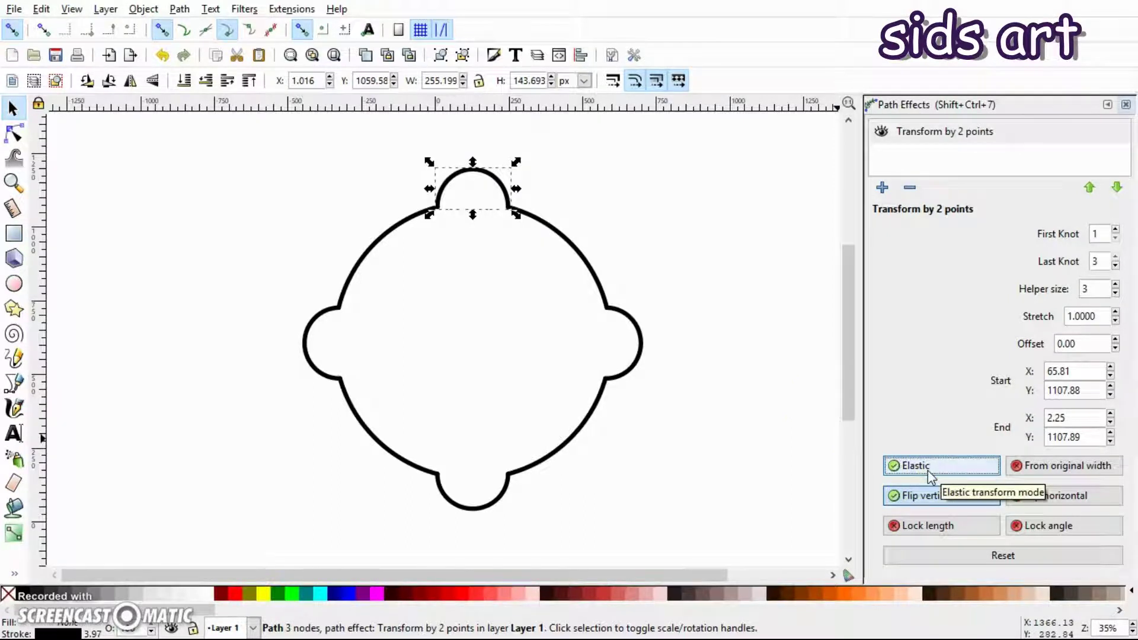
left_click(928, 468)
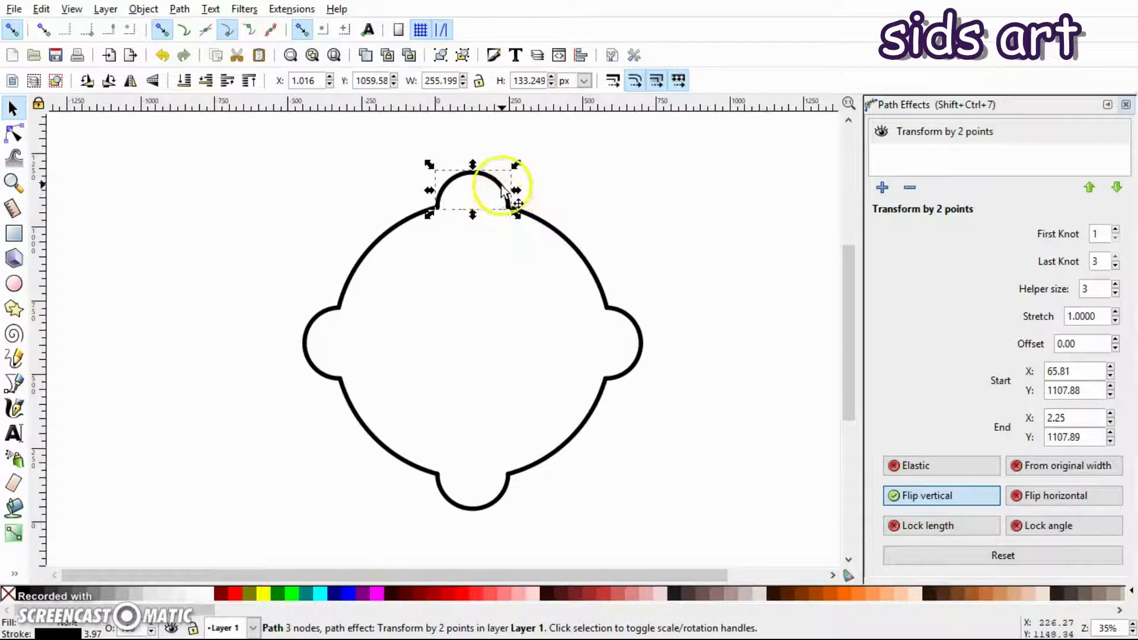
left_click_drag(494, 181, 157, 222)
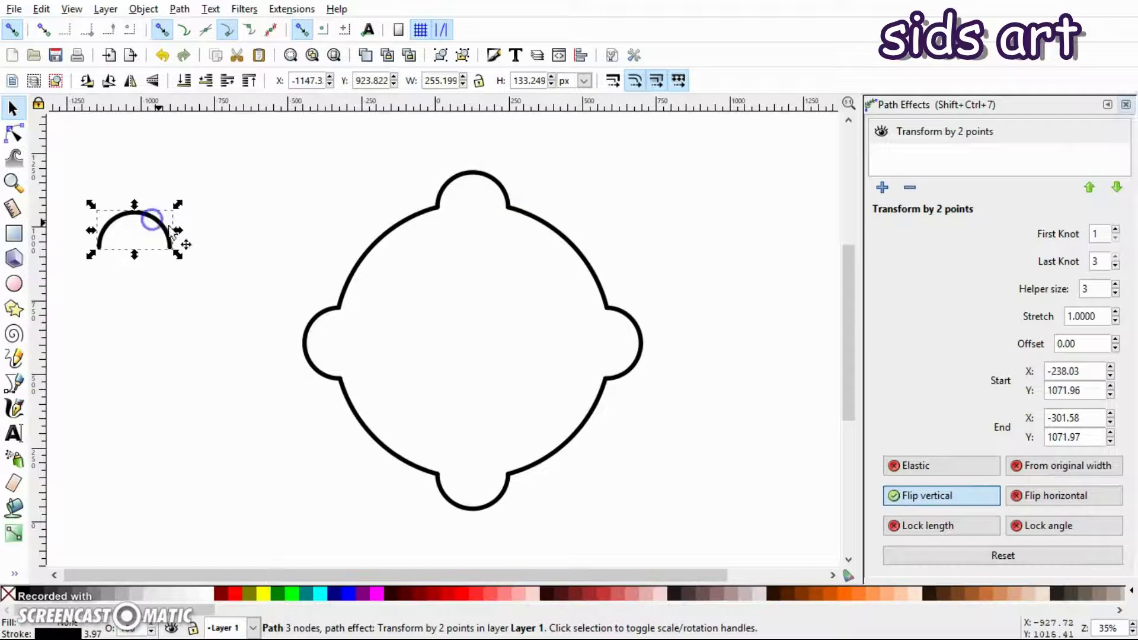
left_click(943, 471)
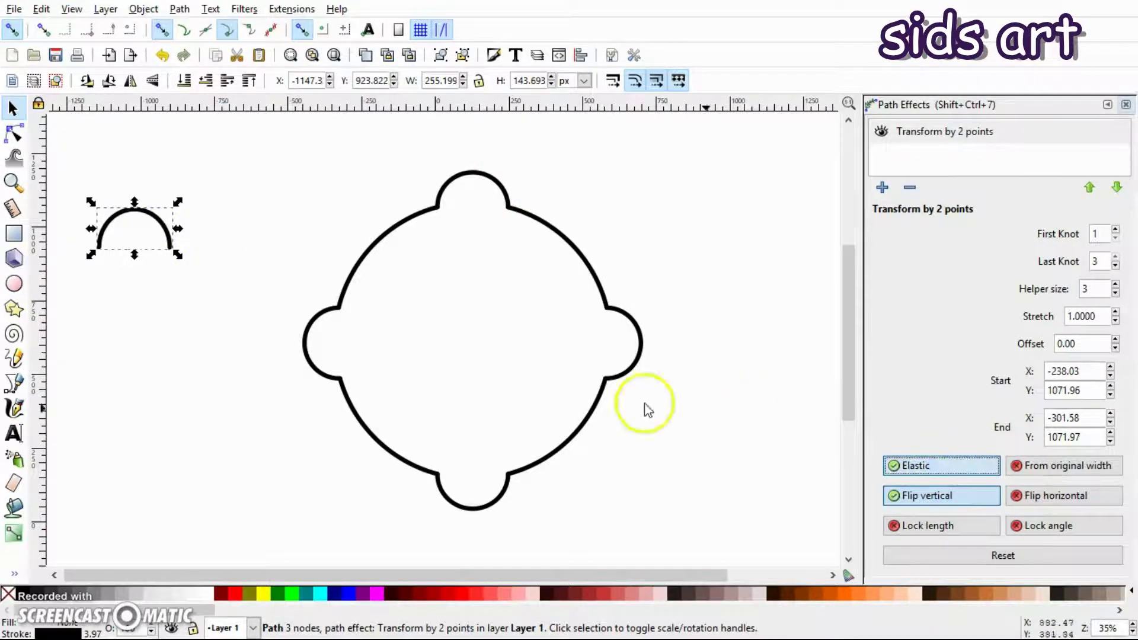
left_click(13, 134)
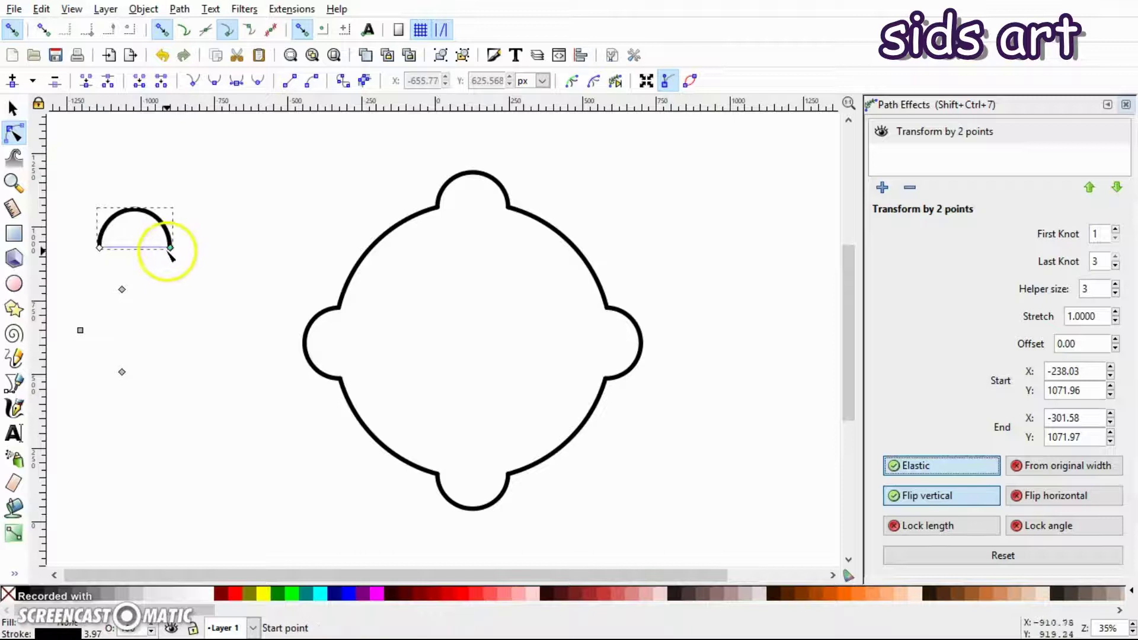
left_click_drag(171, 248, 136, 245)
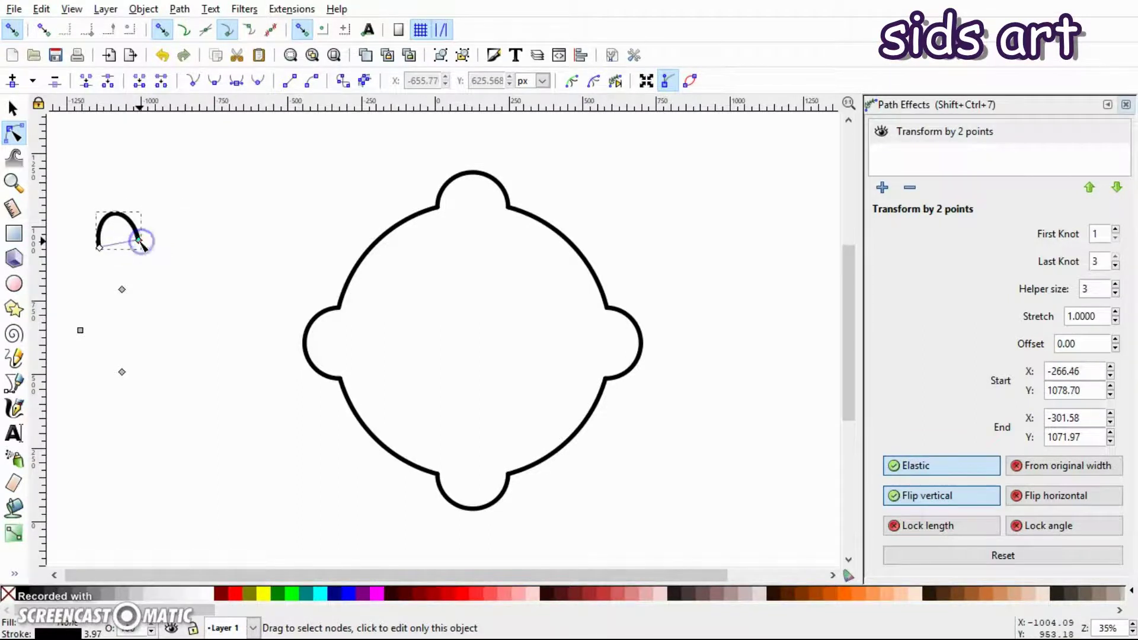
key("s")
key("Delete")
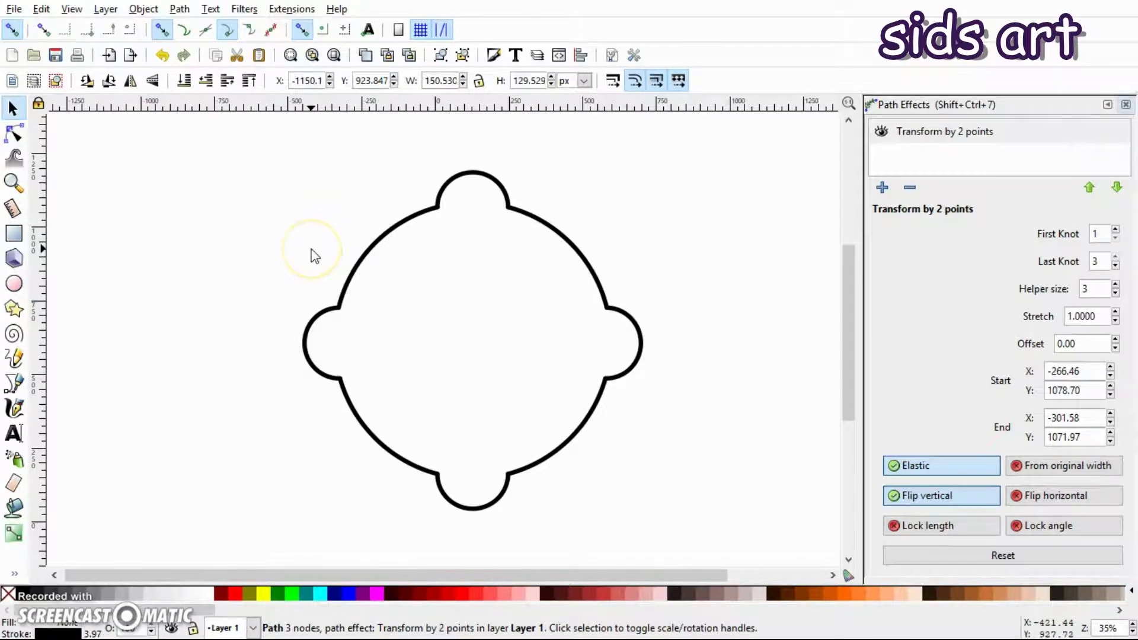
left_click(489, 192)
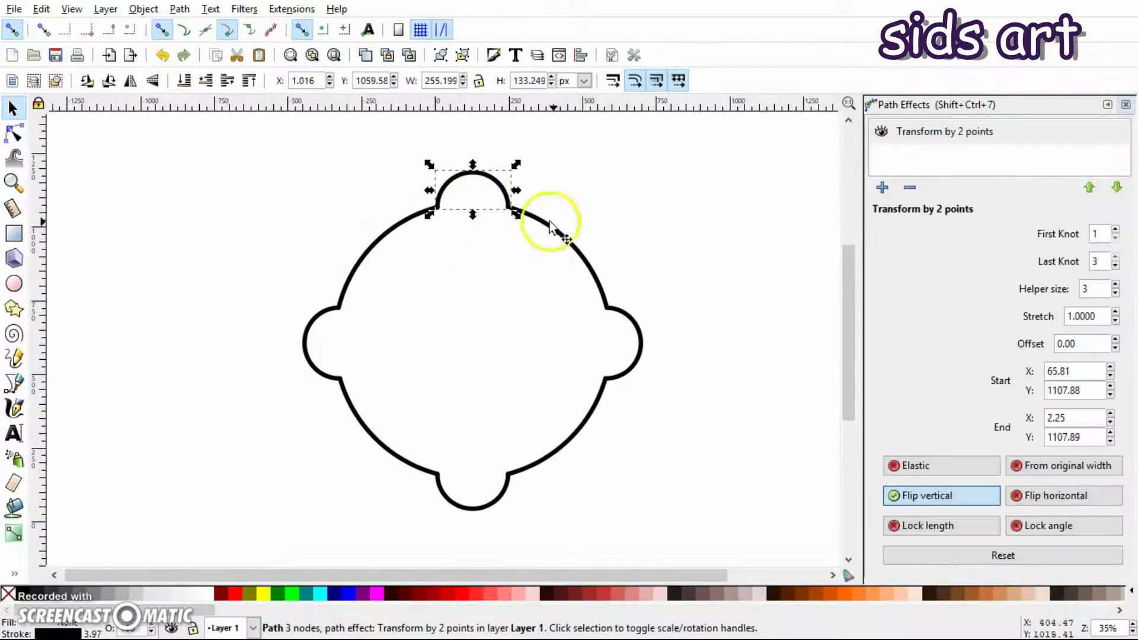
left_click(626, 225)
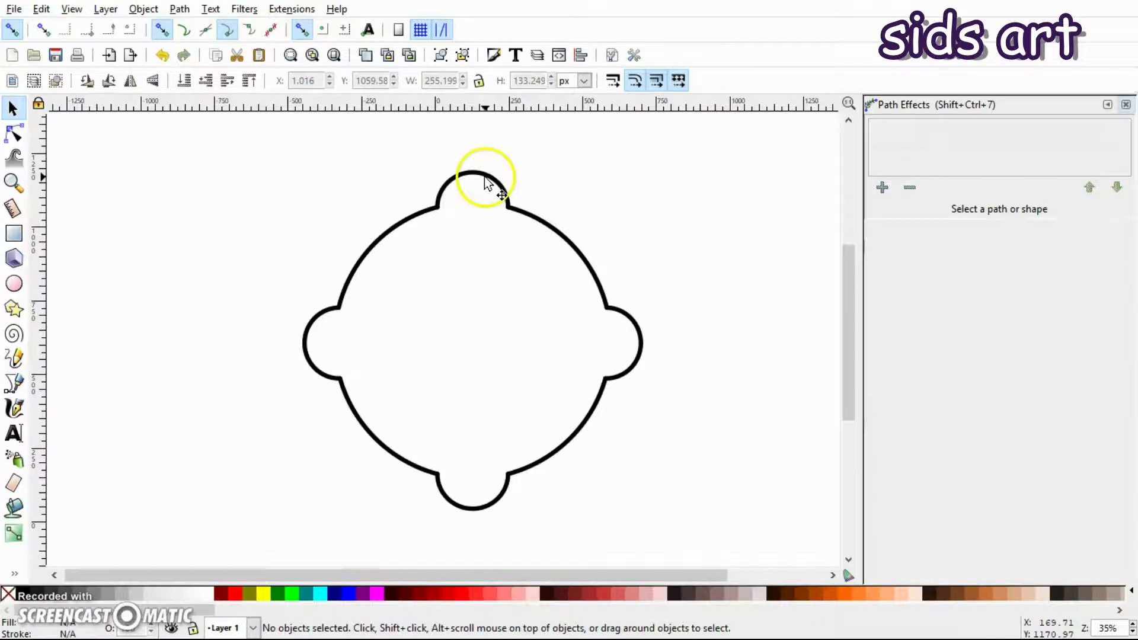
left_click(444, 185)
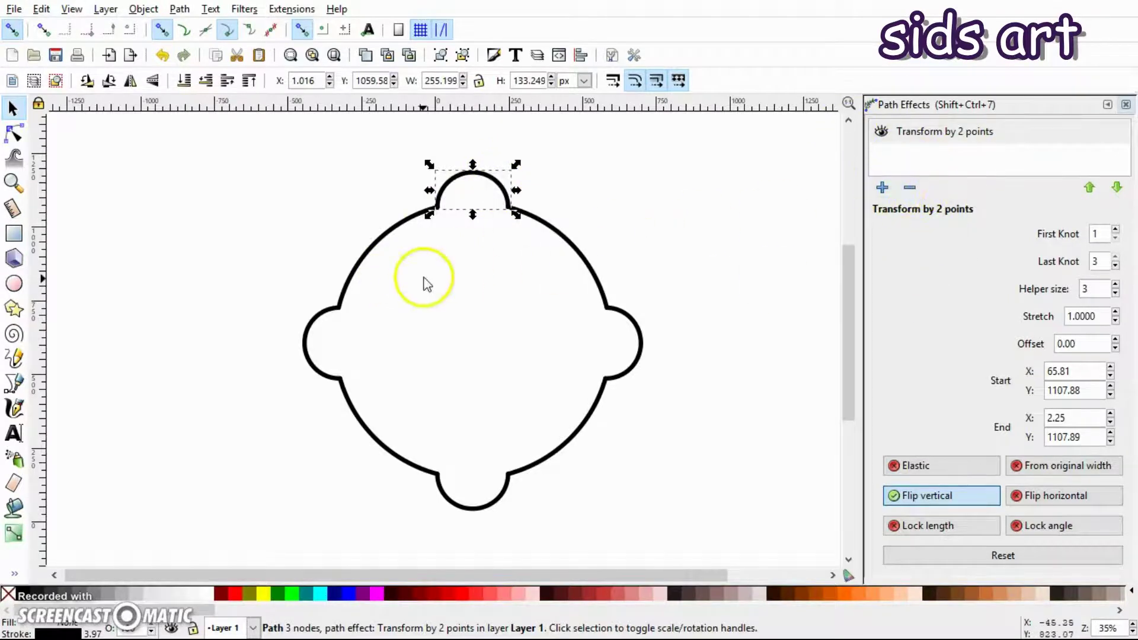
left_click(309, 328)
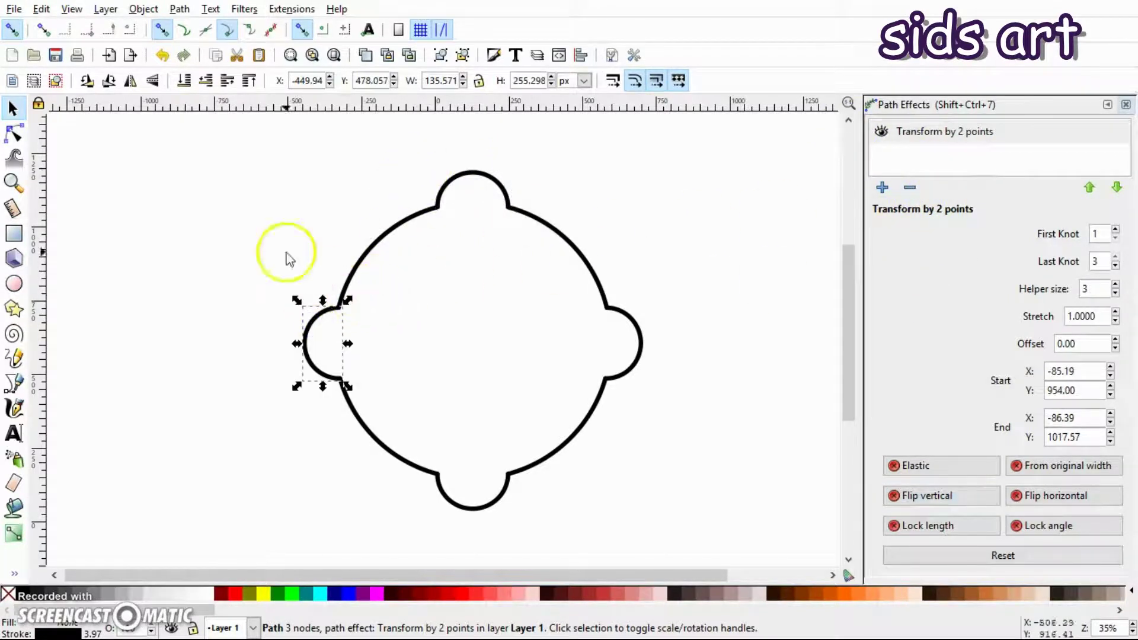
left_click(9, 140)
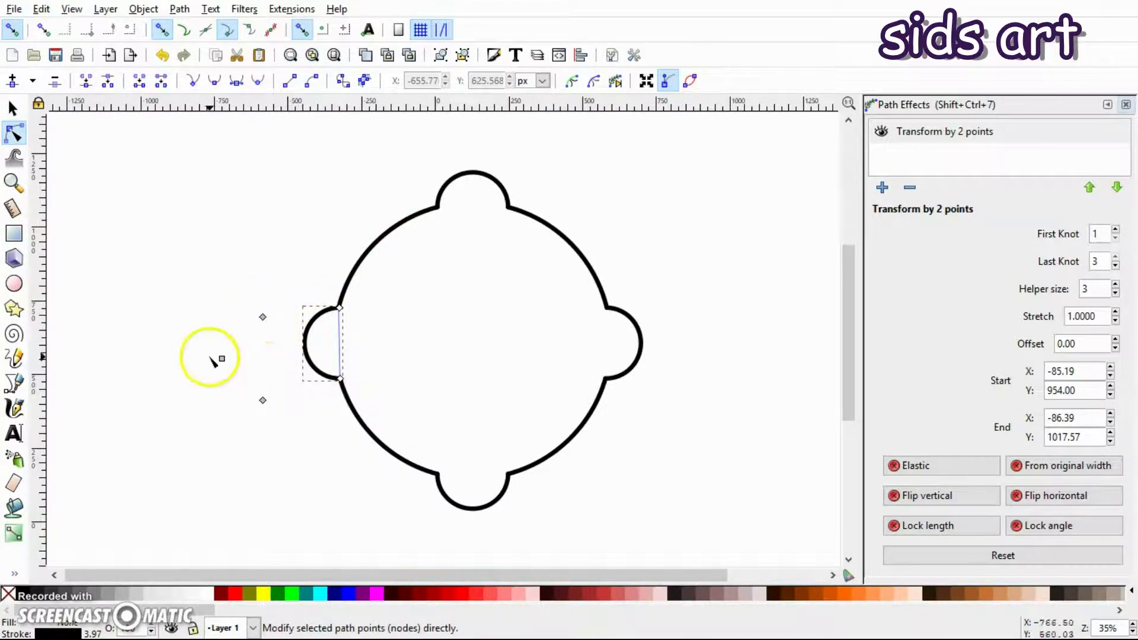
left_click_drag(222, 359, 172, 355)
key("ctrl+z")
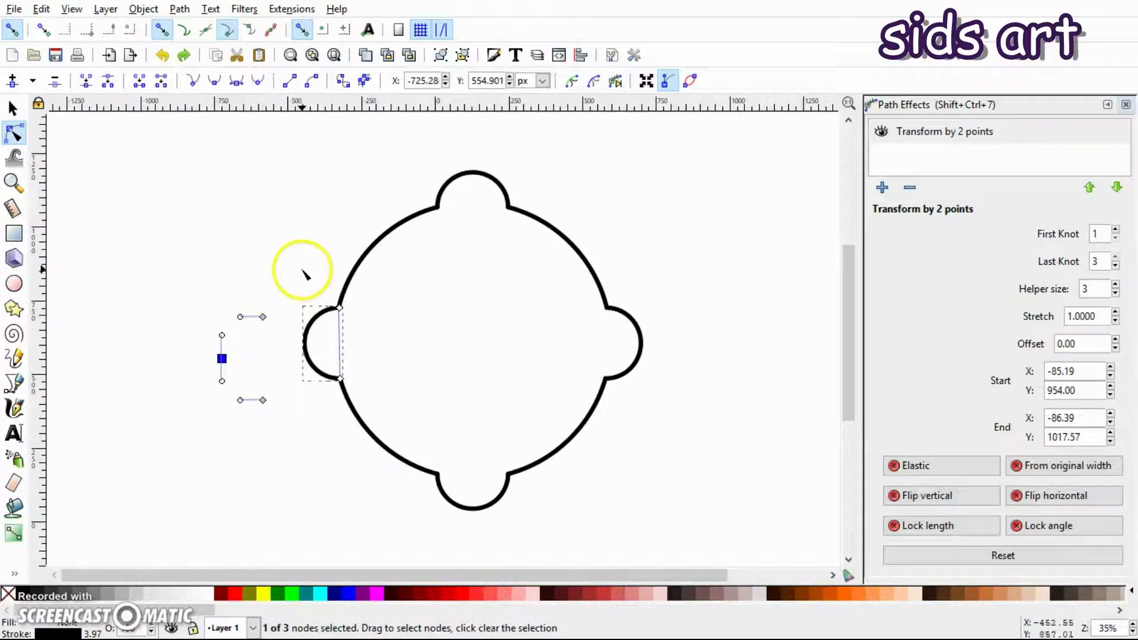
left_click(305, 274)
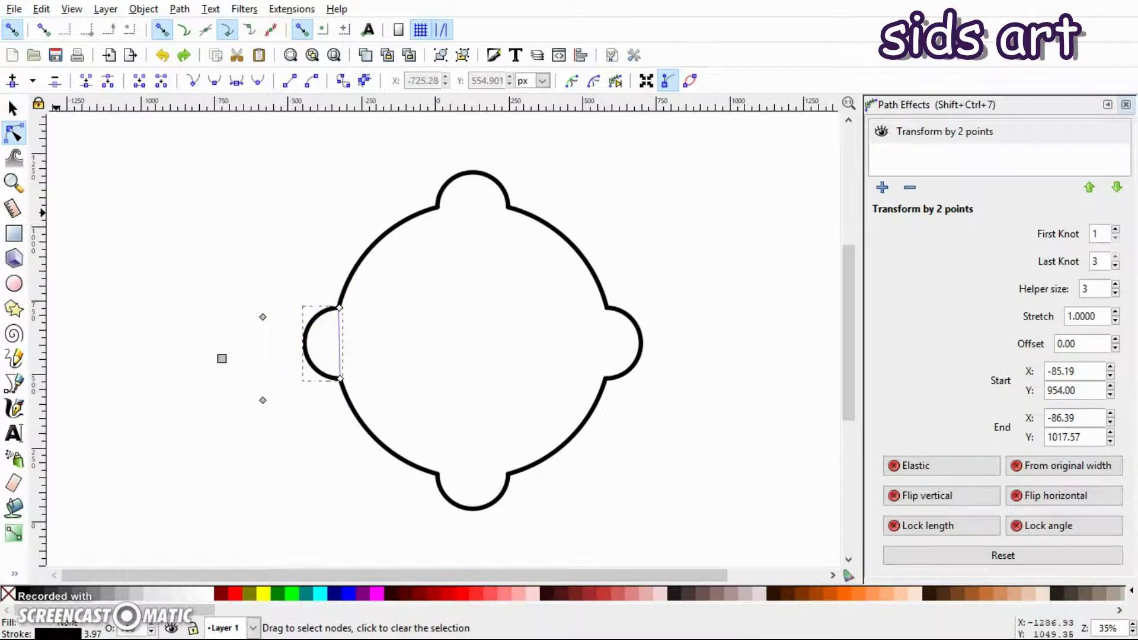
left_click(12, 108)
Convert the left bump to a plain path with Path > Object to Path.
left_click(333, 347)
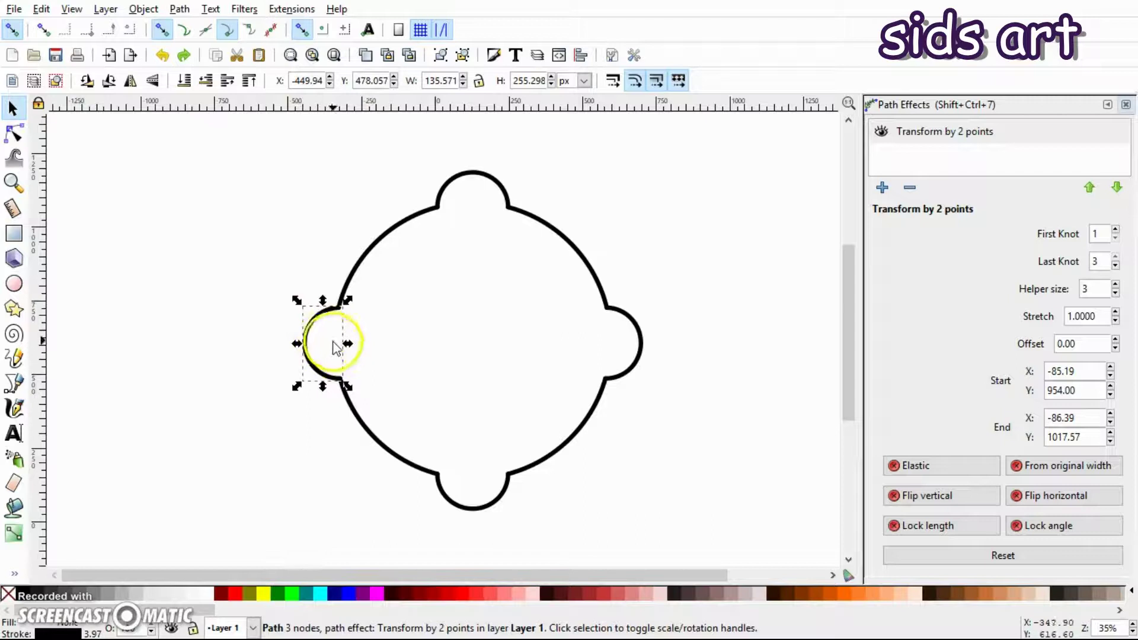
left_click(178, 9)
left_click(201, 31)
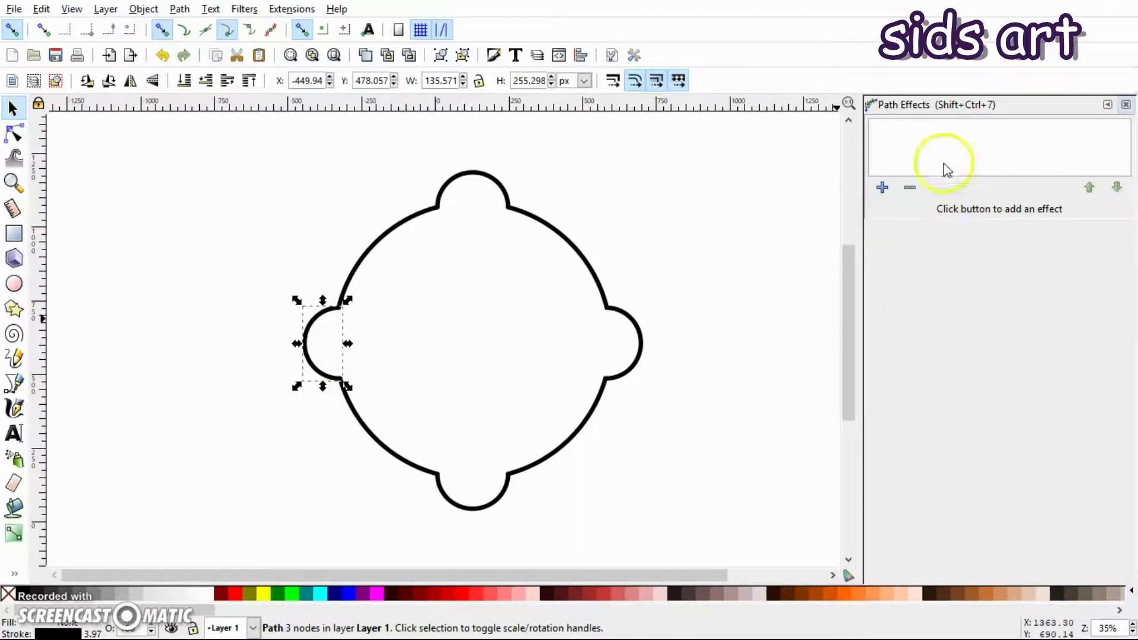
left_click(341, 251)
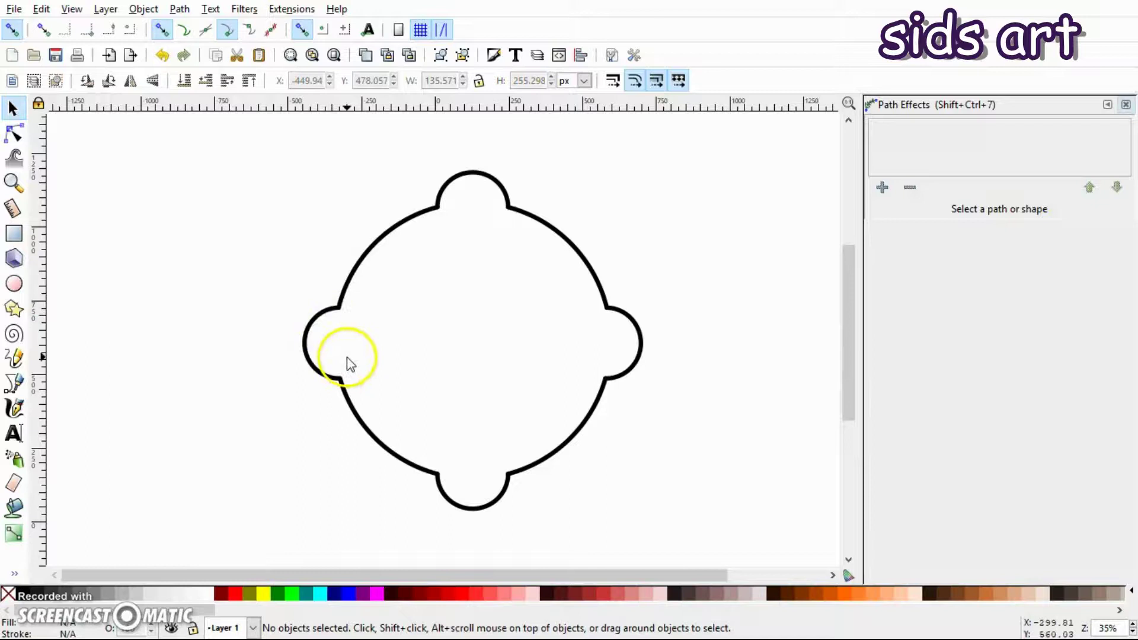
left_click(308, 334)
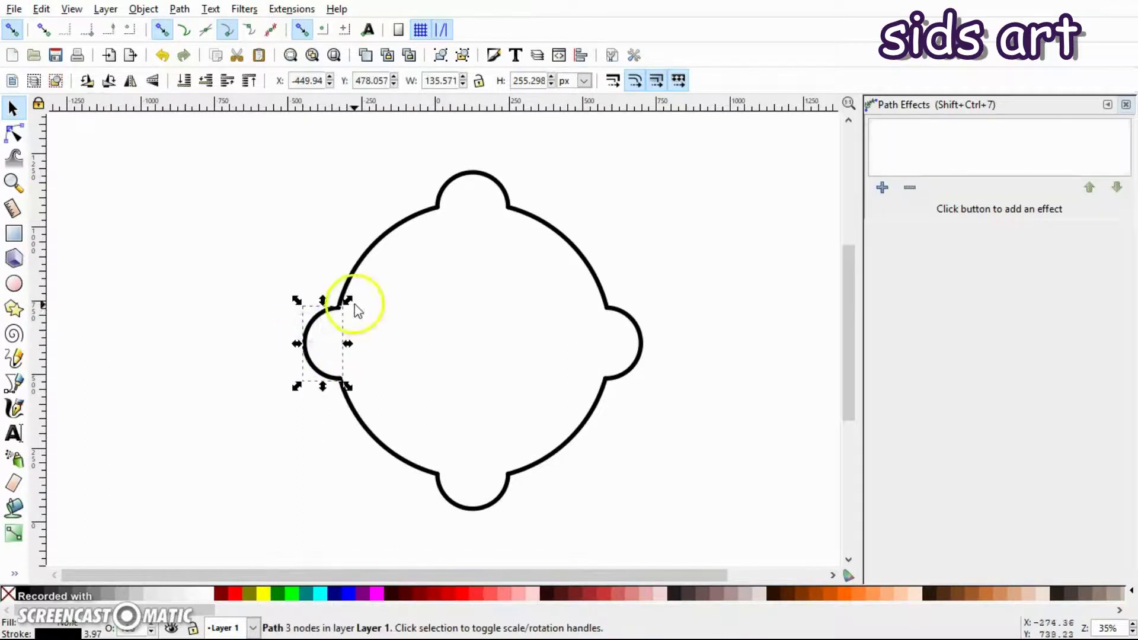
Convert the top bump to a plain path with Object to Path.
left_click(480, 186)
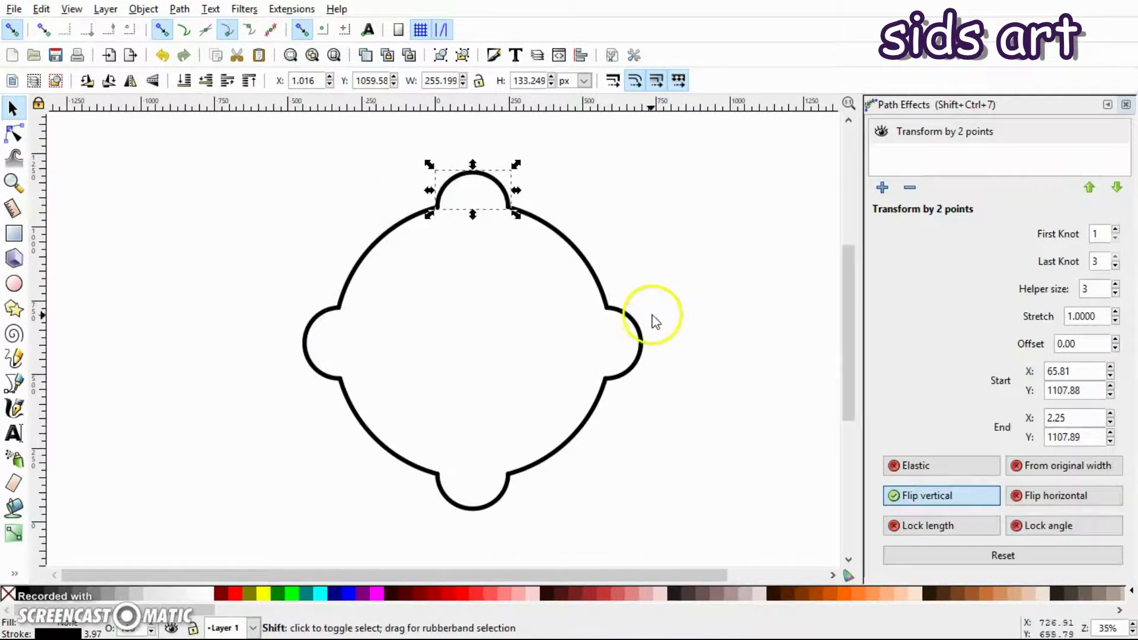
left_click(646, 339, "shift")
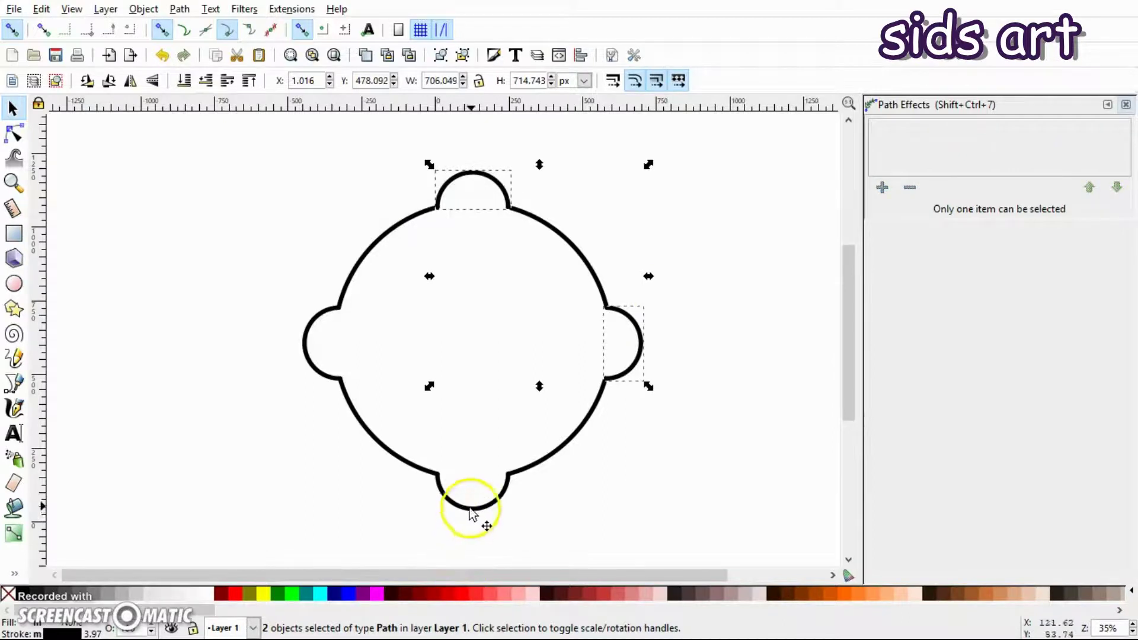
left_click(609, 508)
left_click(471, 165)
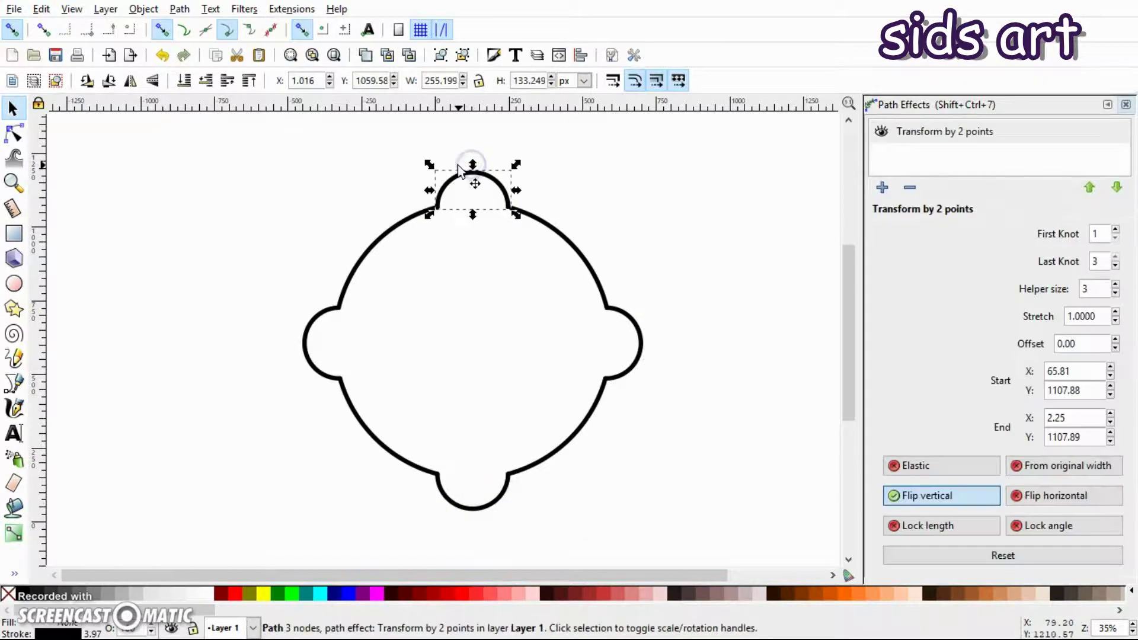
left_click(145, 8)
left_click(166, 12)
left_click(176, 10)
left_click(214, 18)
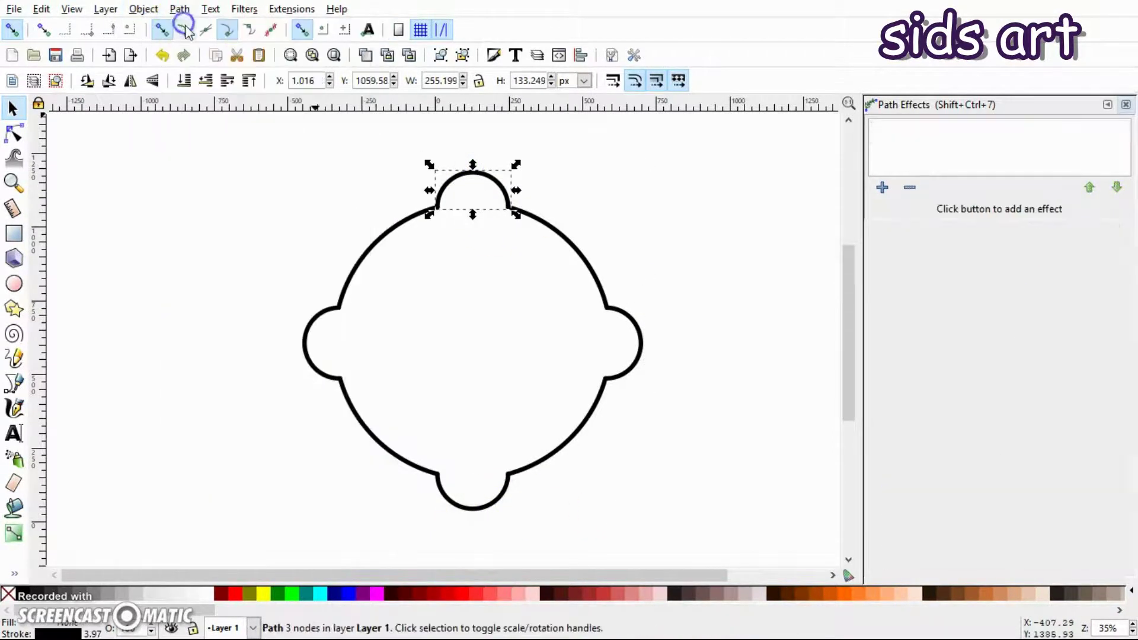
Convert the right and bottom bumps to plain paths the same way.
left_click(623, 344)
left_click(624, 345)
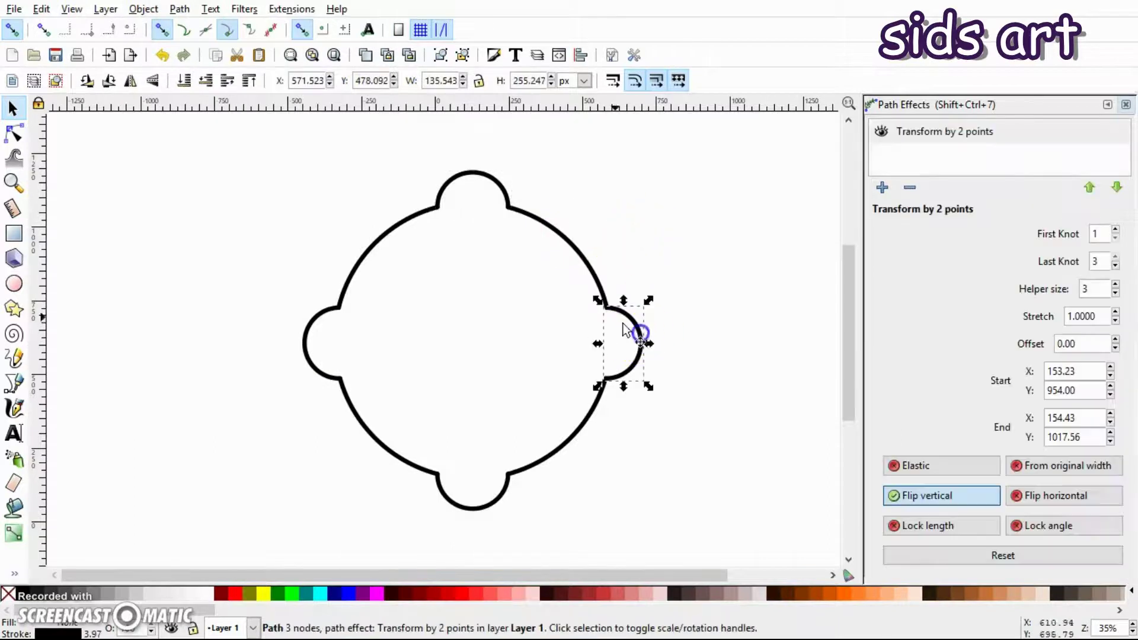
left_click(178, 9)
left_click(217, 24)
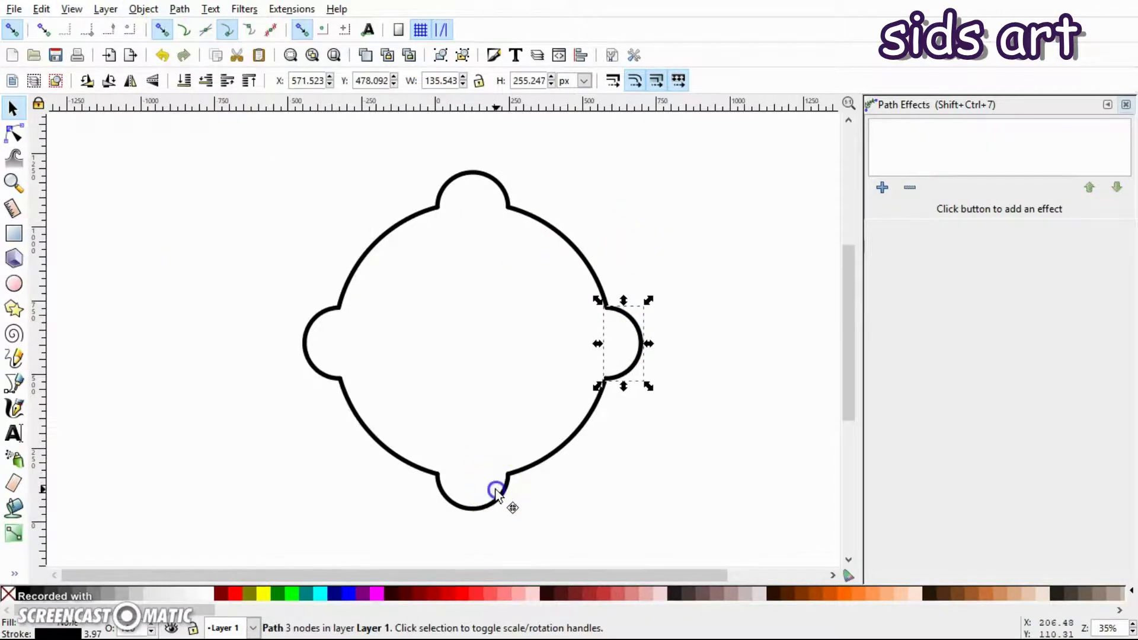
left_click(496, 491)
left_click(179, 9)
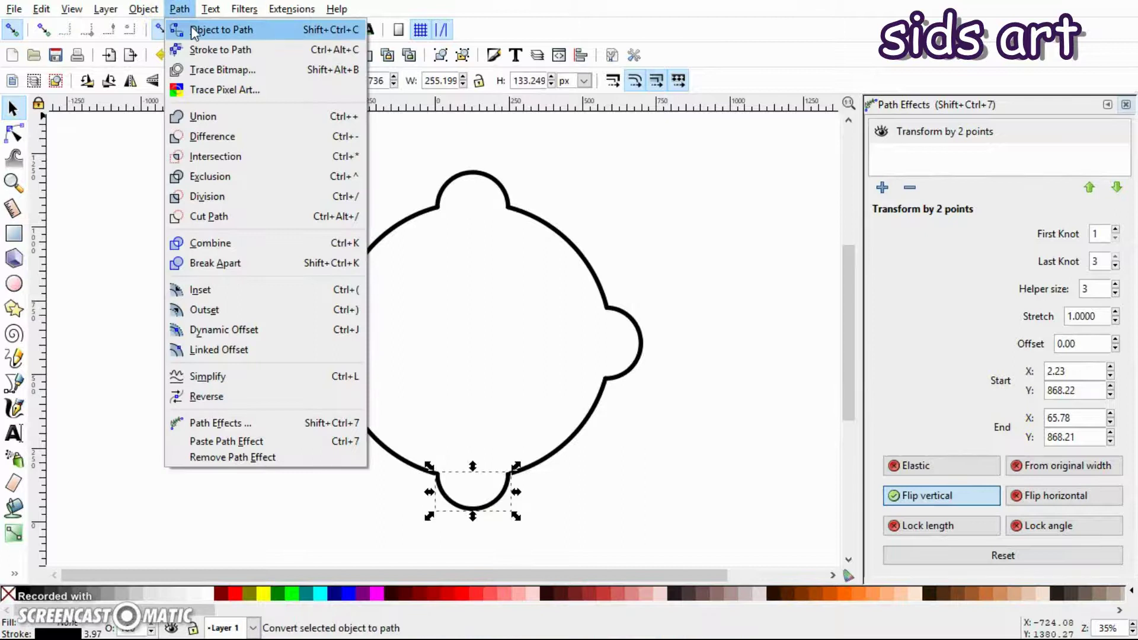
left_click(193, 30)
left_click(616, 224)
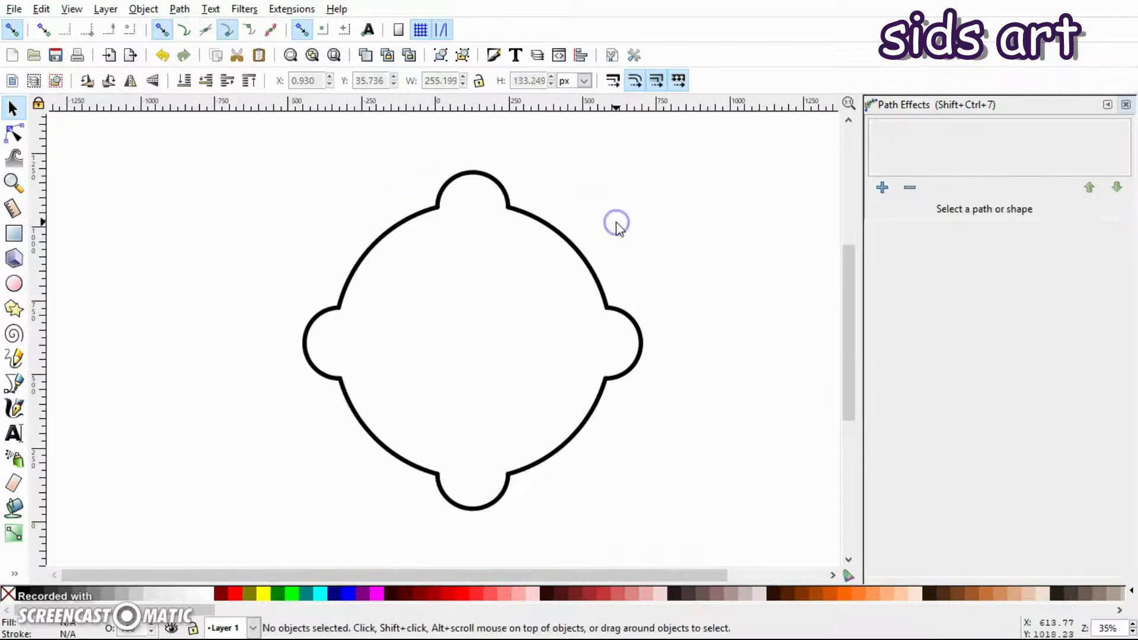
left_click(413, 217)
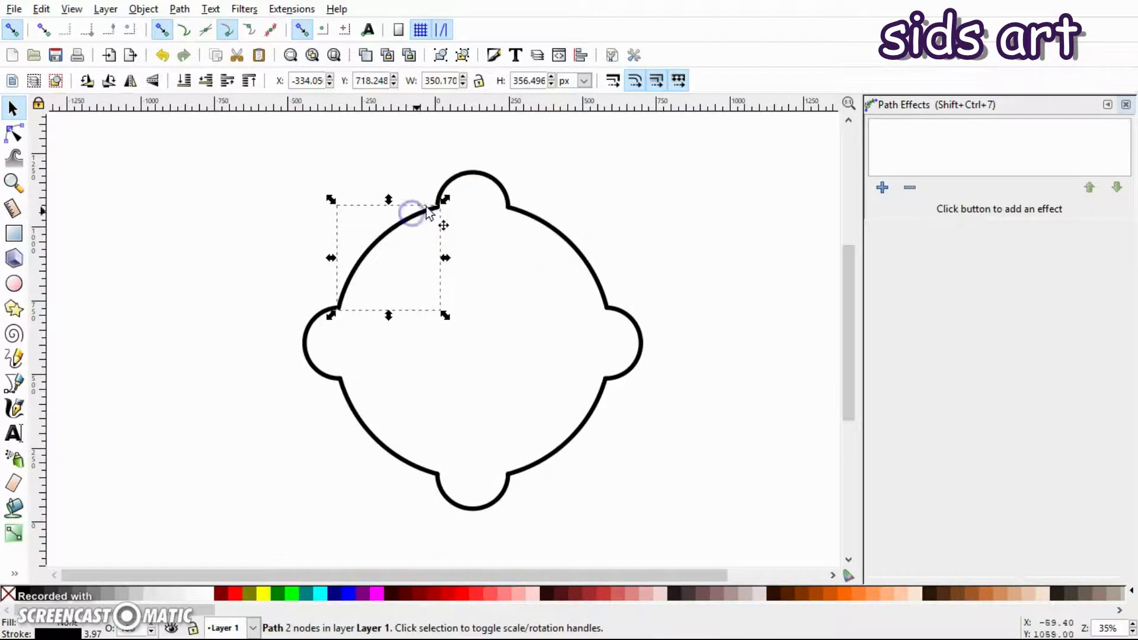
left_click(463, 173, "shift")
left_click(307, 350, "shift")
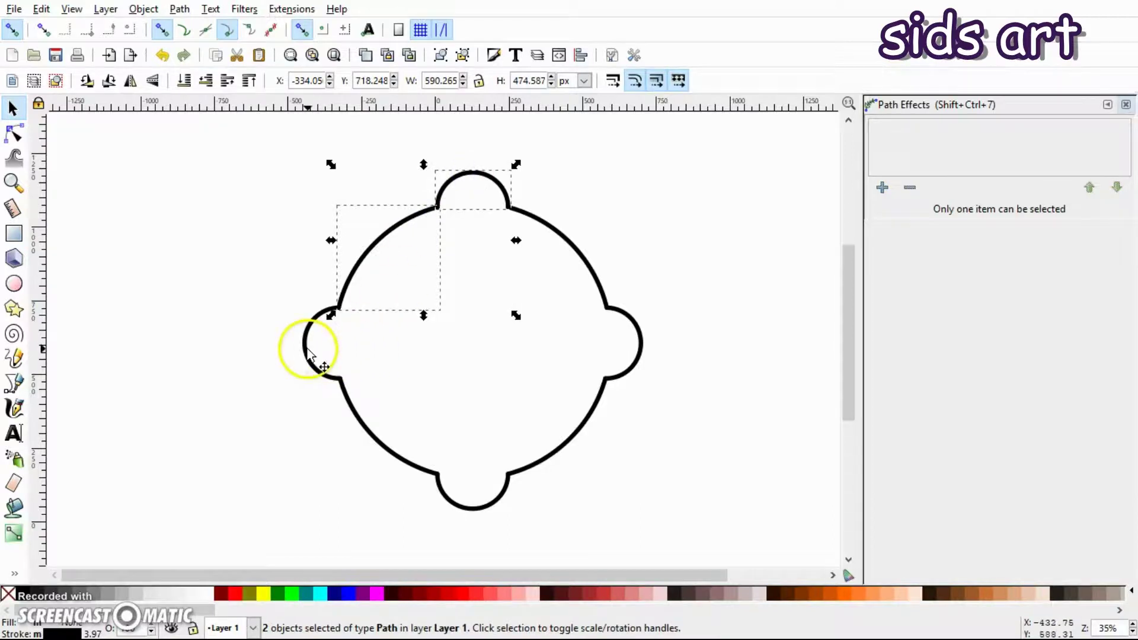
left_click(378, 439, "shift")
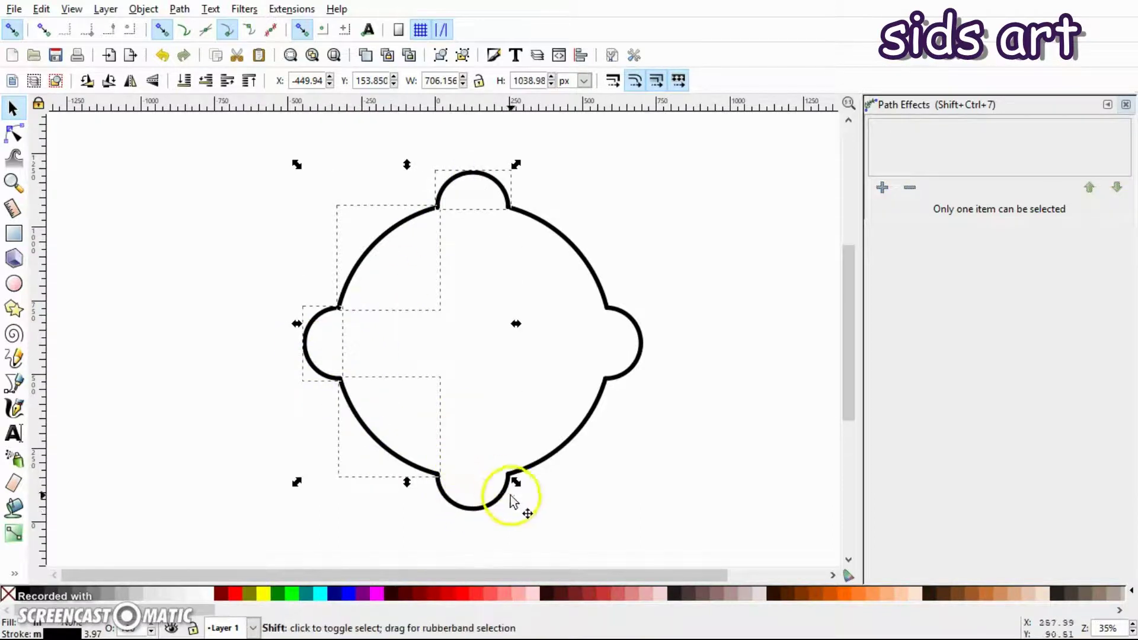
left_click(490, 508, "shift")
left_click(542, 460, "shift")
left_click(632, 372, "shift")
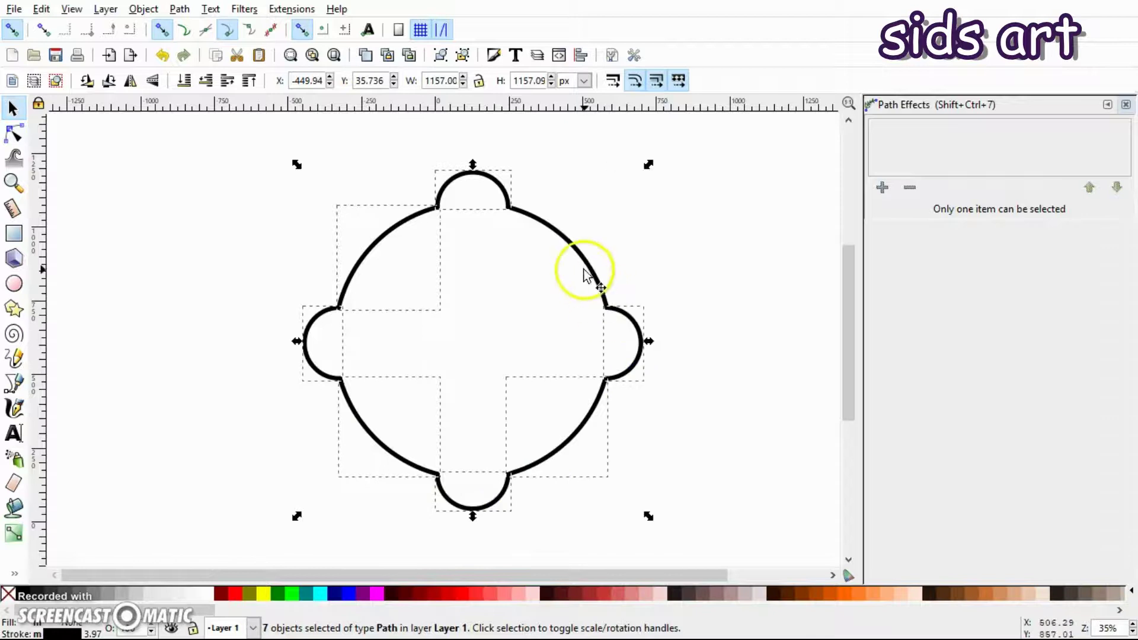
left_click(174, 9)
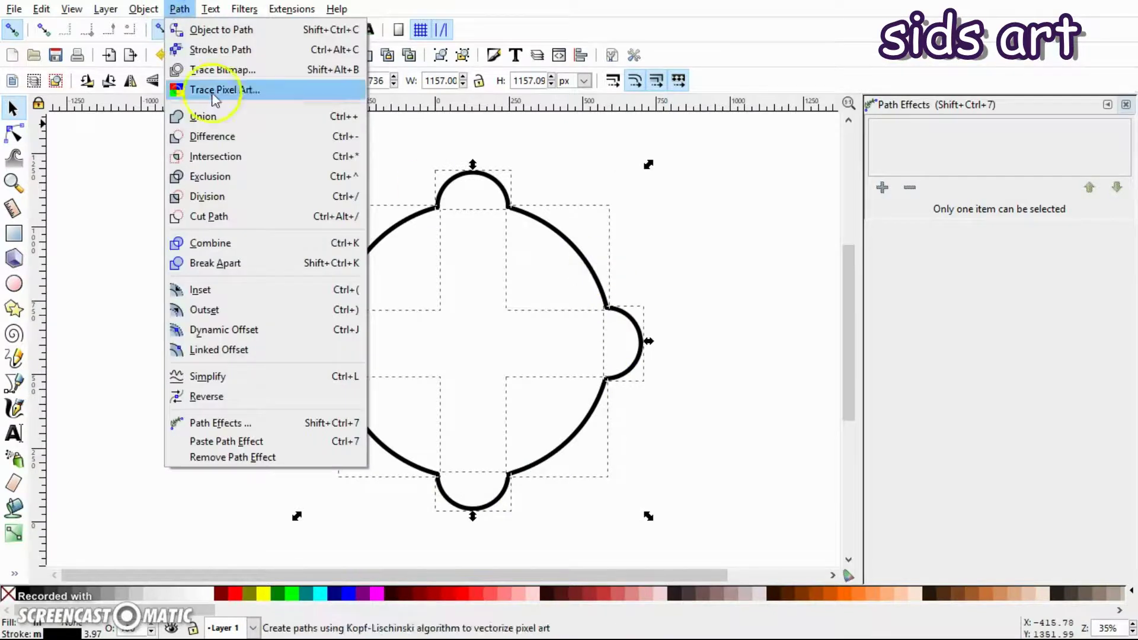
left_click(219, 114)
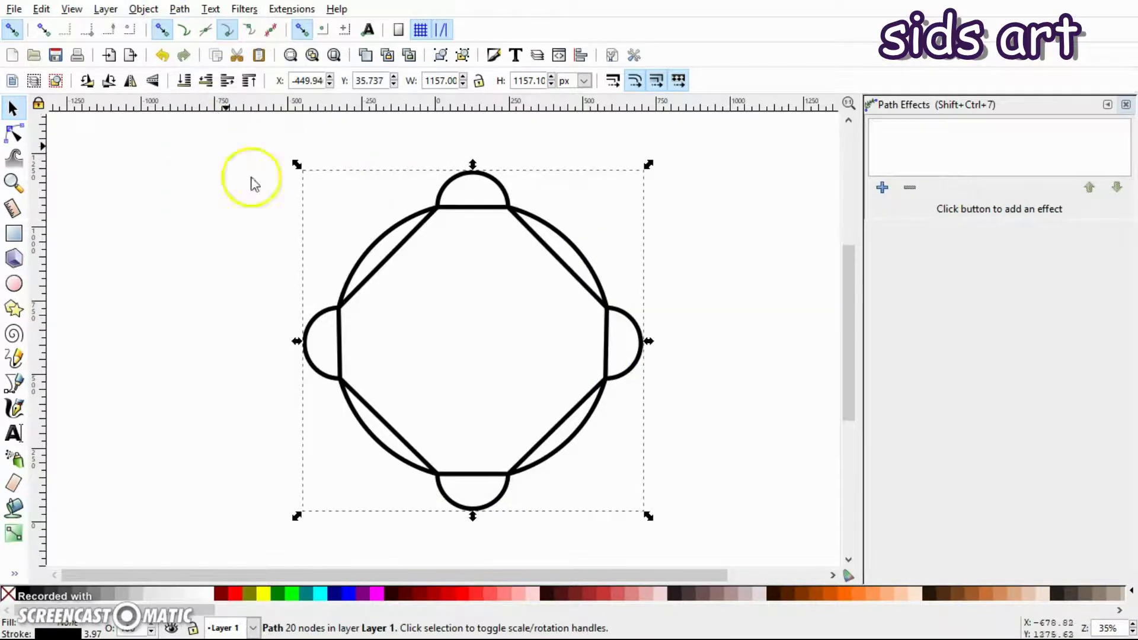
left_click(483, 247)
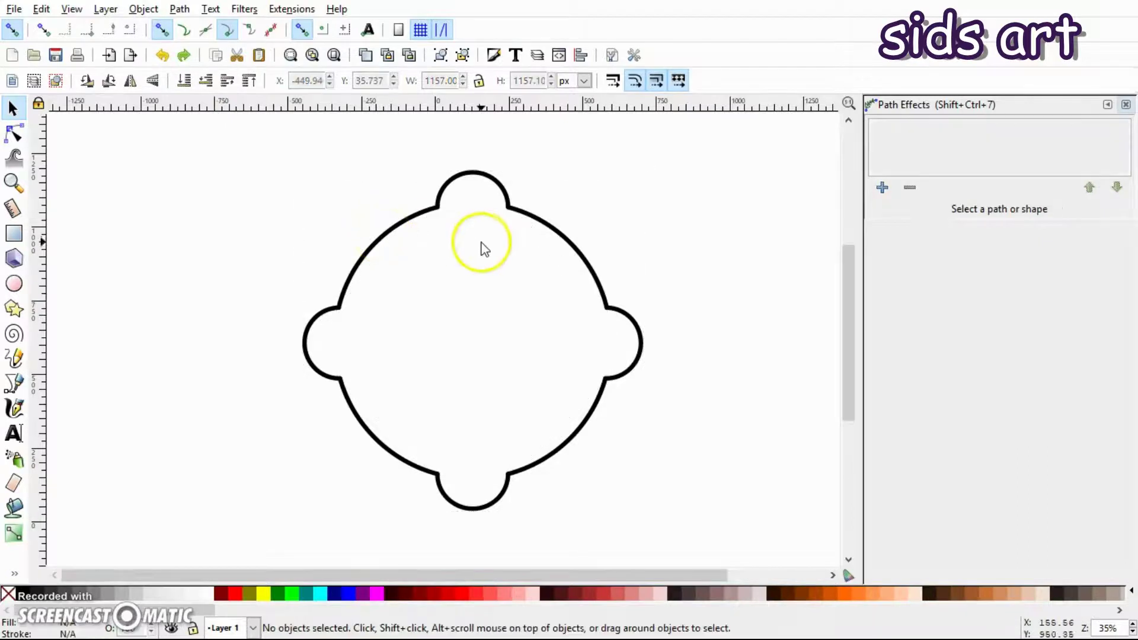
Join the left bump to the upper-left arc at their shared end nodes.
left_click(379, 248)
left_click(315, 326, "shift")
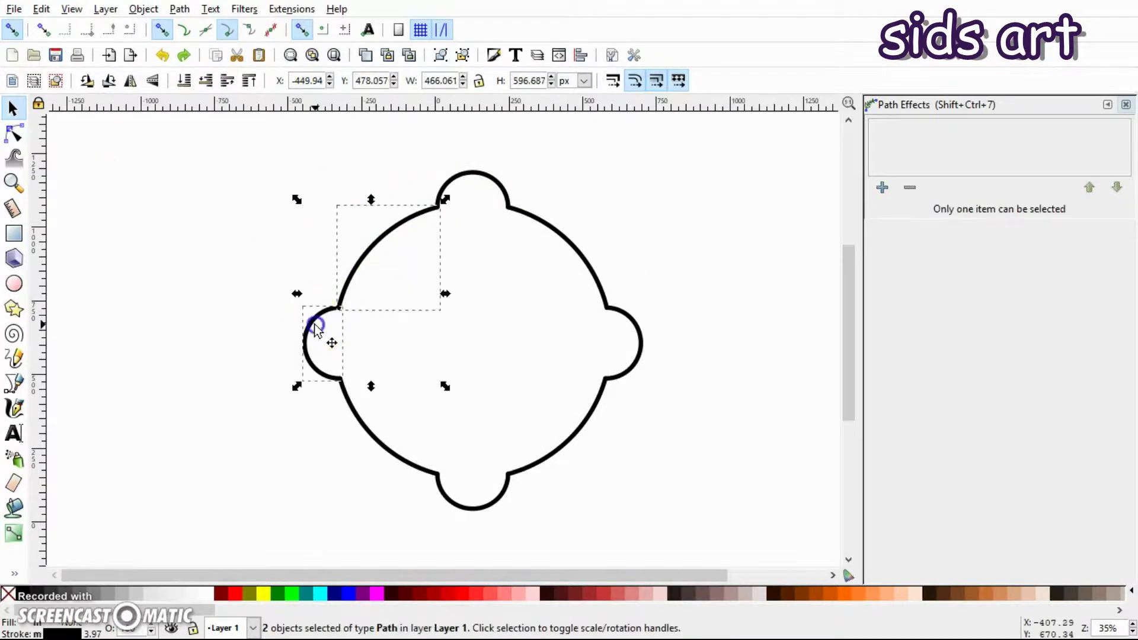
left_click(15, 135)
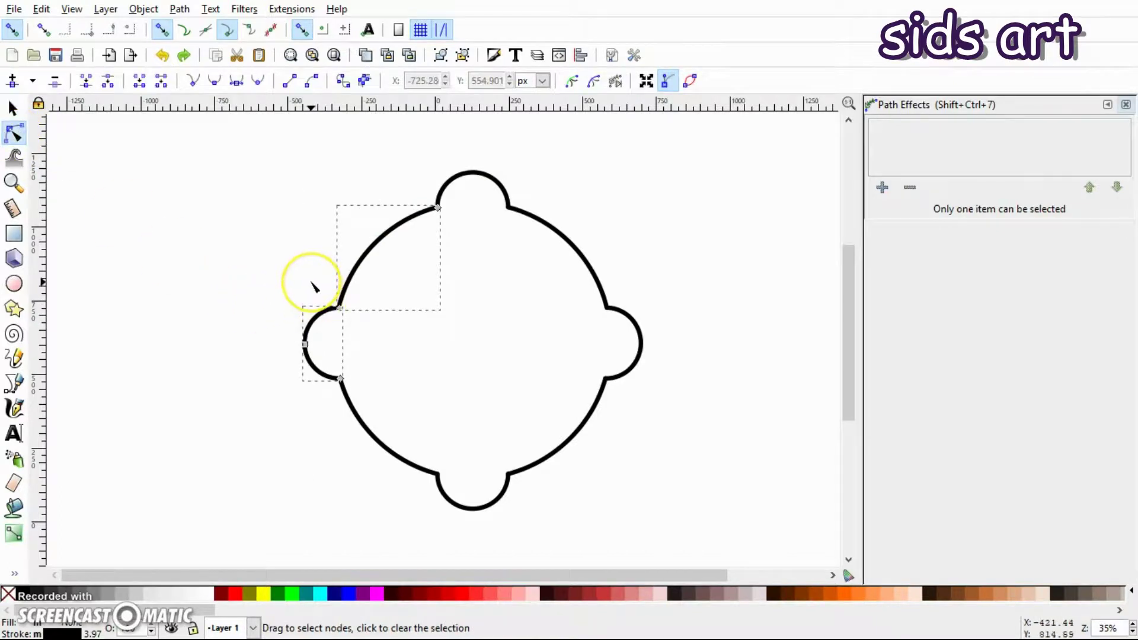
key("plus")
key("plus")
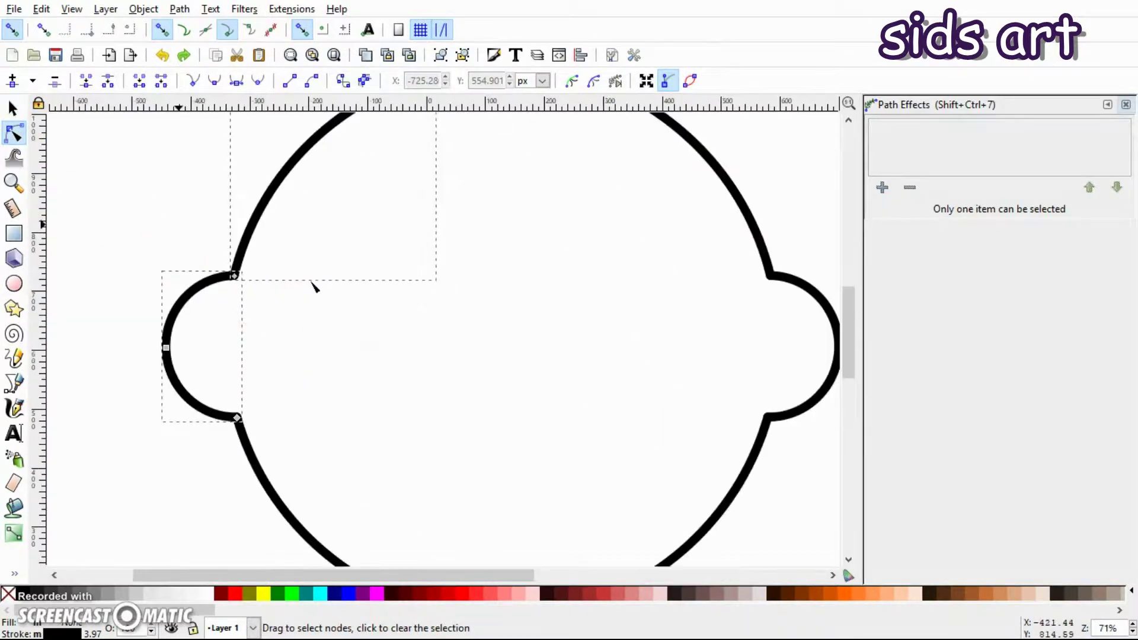
left_click_drag(178, 203, 311, 338)
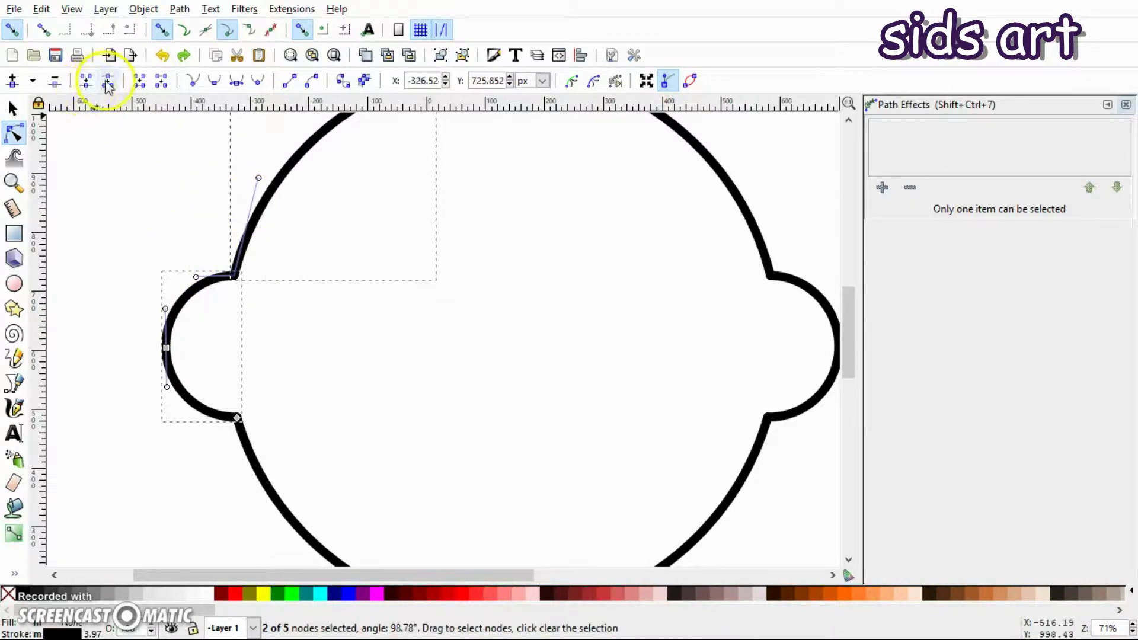
left_click(85, 83)
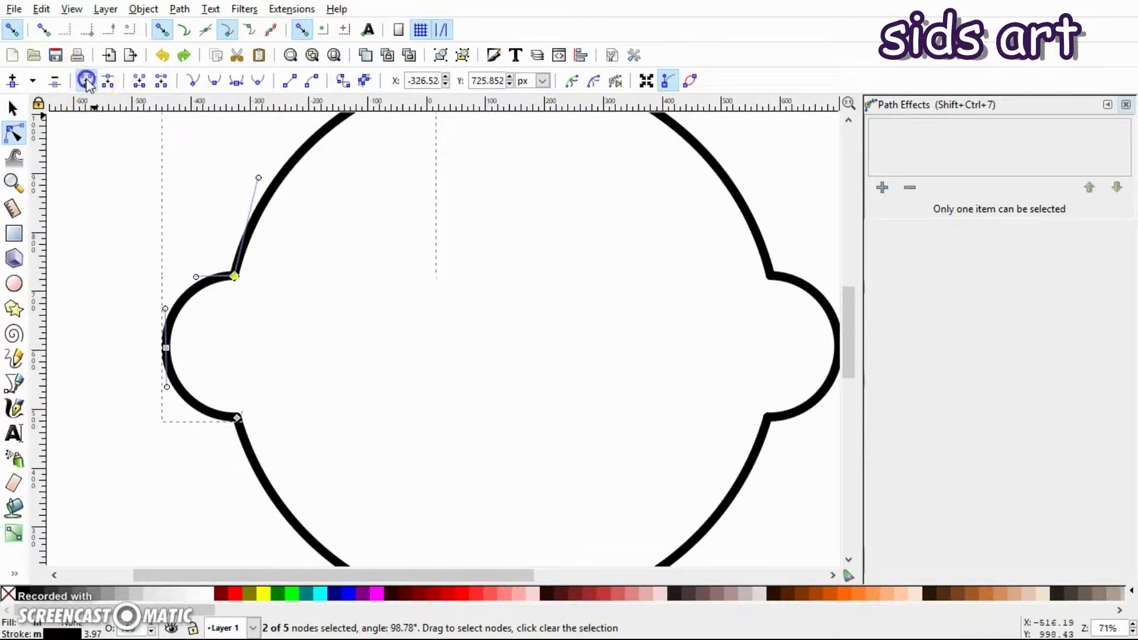
key("s")
left_click_drag(267, 247, 433, 347)
key("Escape")
Join the lower-left arc onto the left piece, confirming the left half moves as one.
scroll(432, 350, "down", 1)
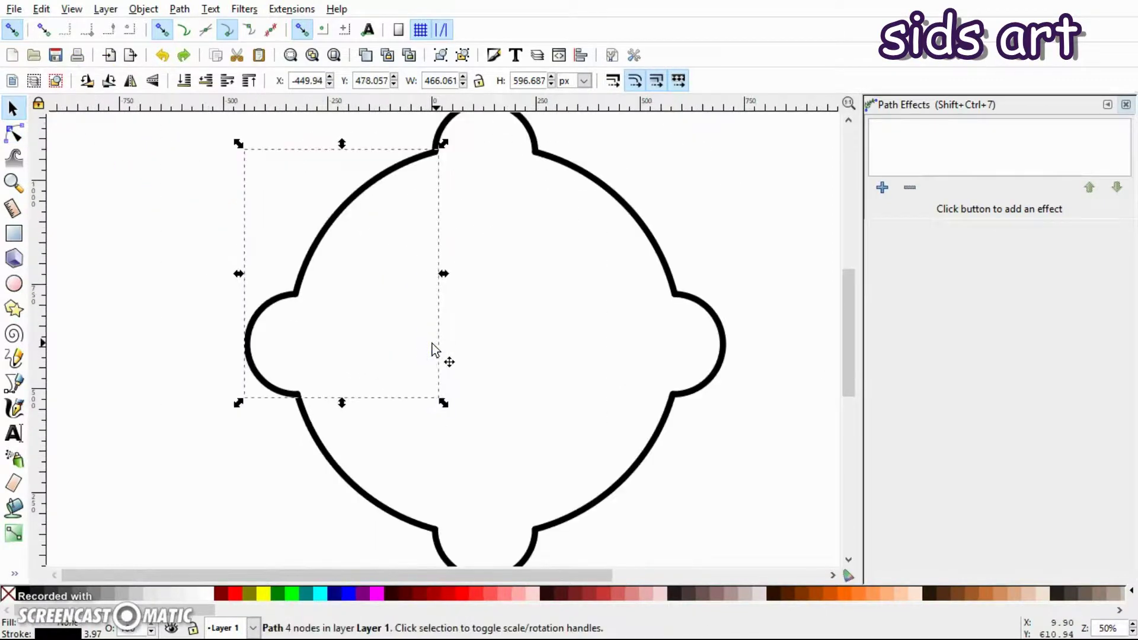
scroll(432, 350, "down", 1)
left_click(338, 386)
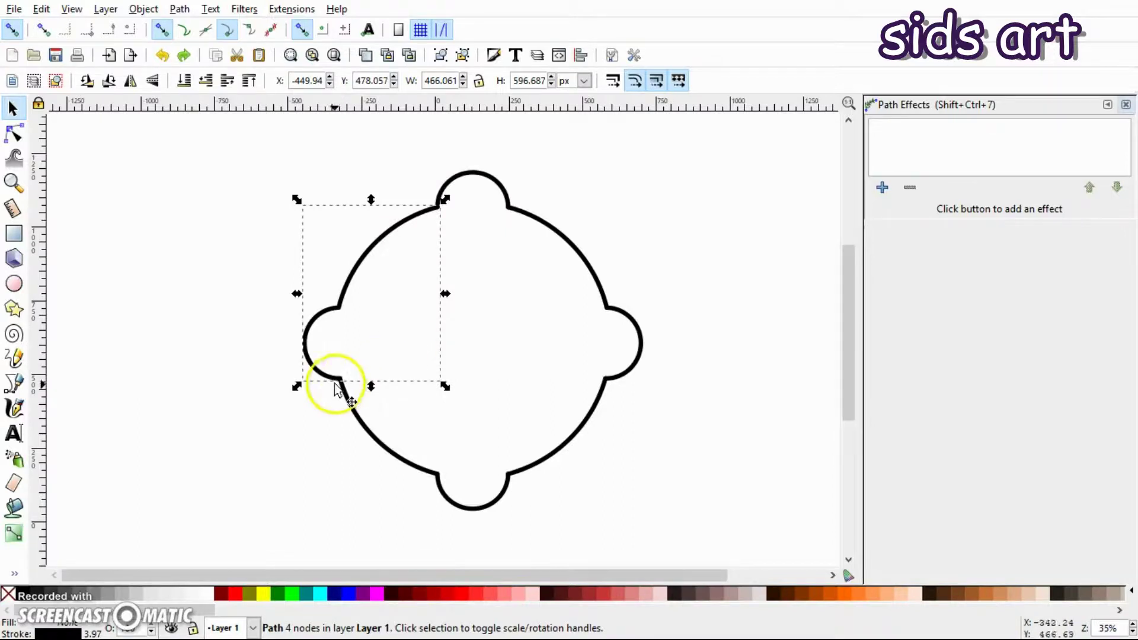
left_click(352, 409)
left_click(310, 356, "shift")
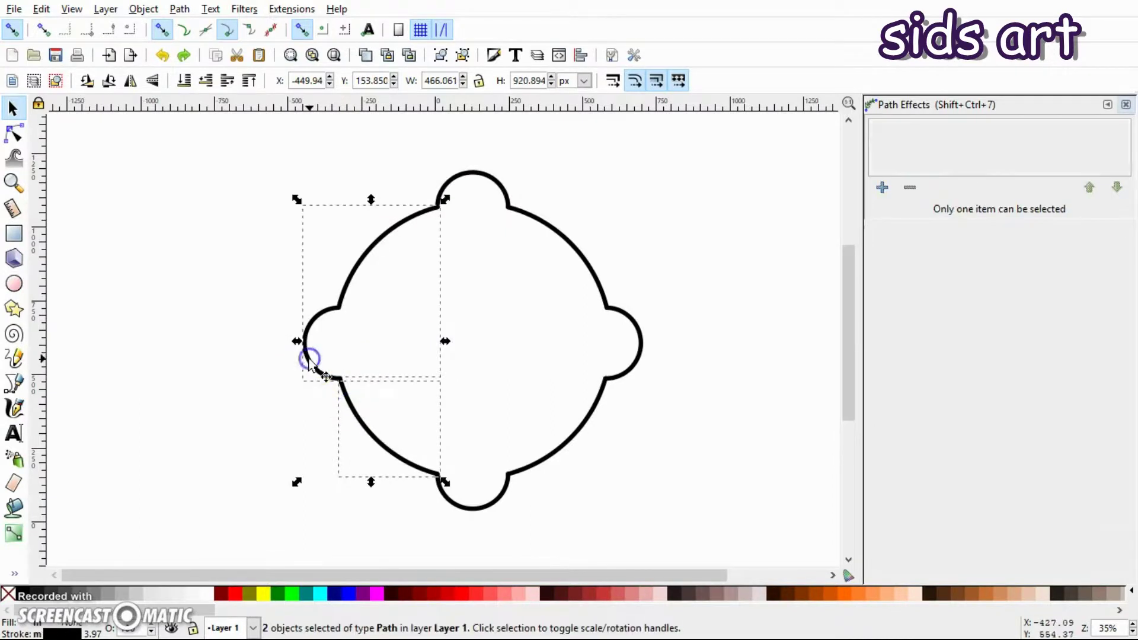
left_click(13, 134)
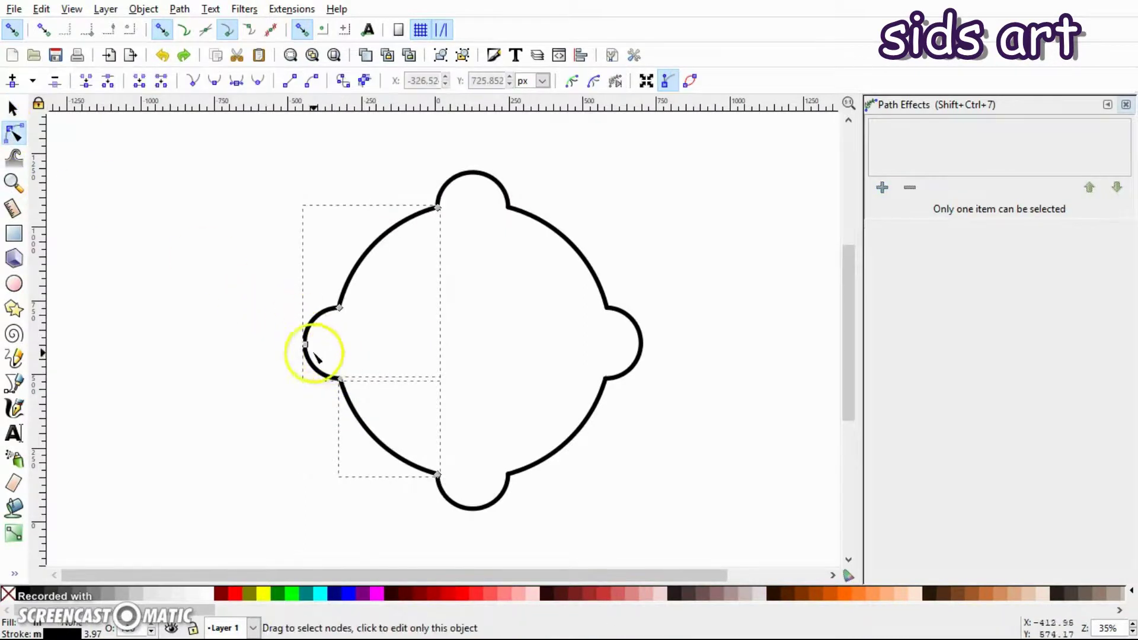
left_click_drag(310, 347, 365, 410)
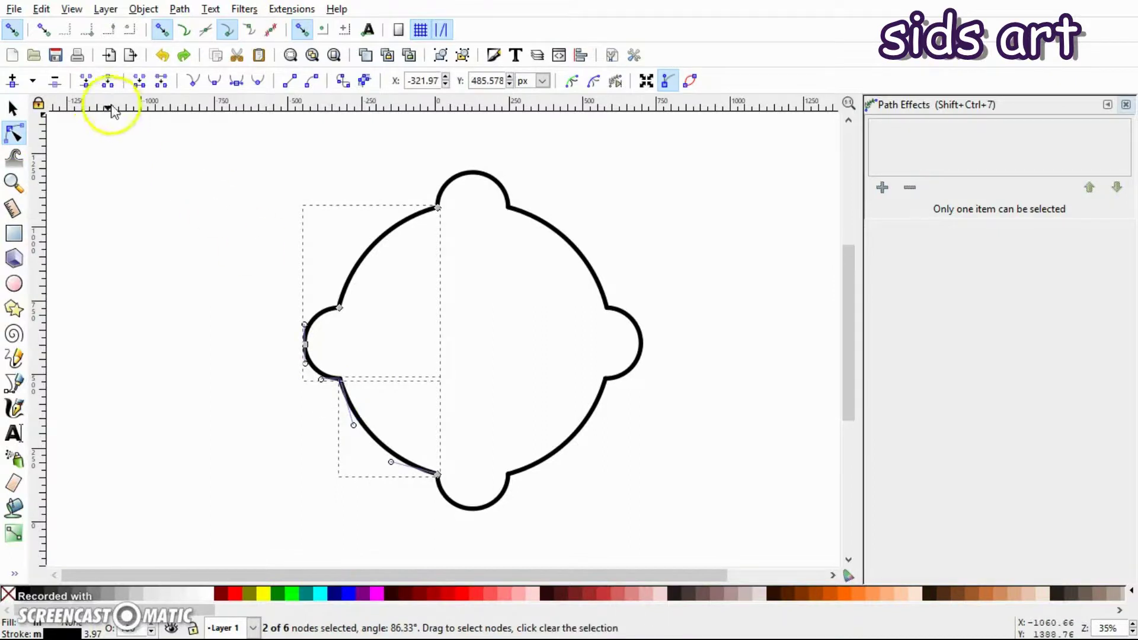
left_click(86, 81)
left_click(205, 258)
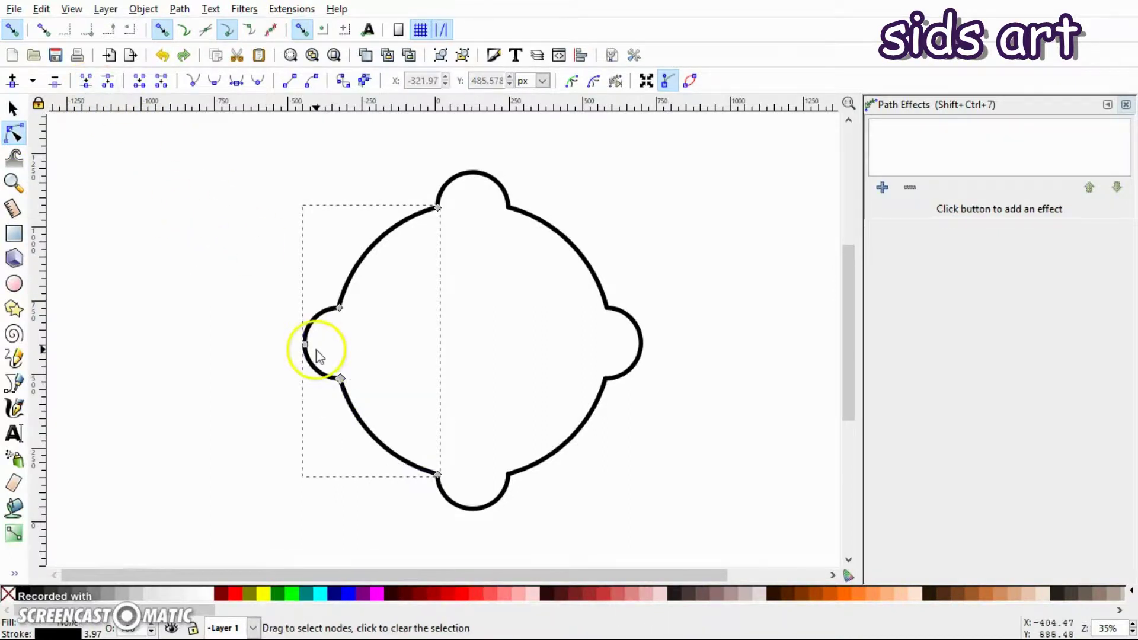
key("s")
left_click_drag(317, 350, 236, 341)
key("ctrl+z")
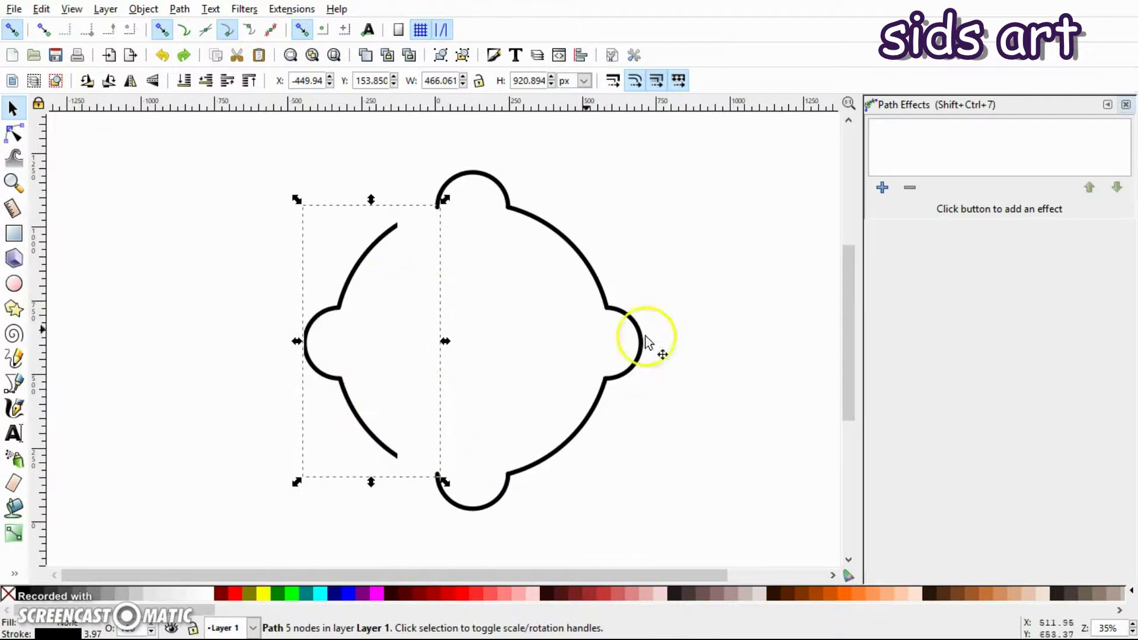
scroll(847, 310, "up", 1)
scroll(862, 308, "down", 1)
key("Escape")
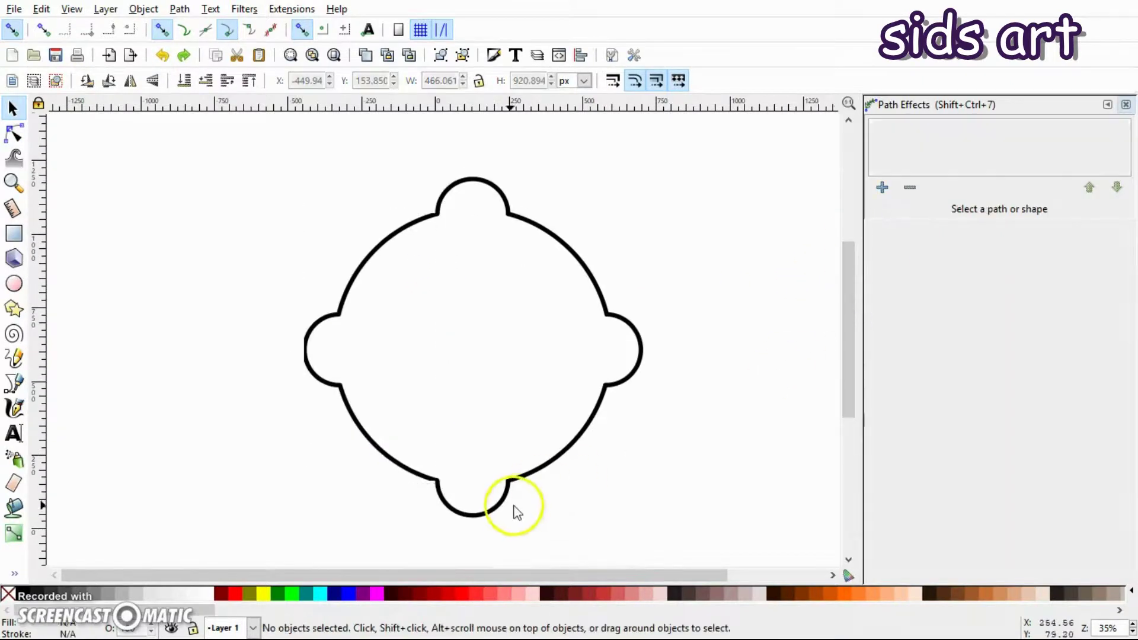
left_click(501, 508)
Join the bottom bump onto the left half at their meeting nodes.
left_click(371, 447, "shift")
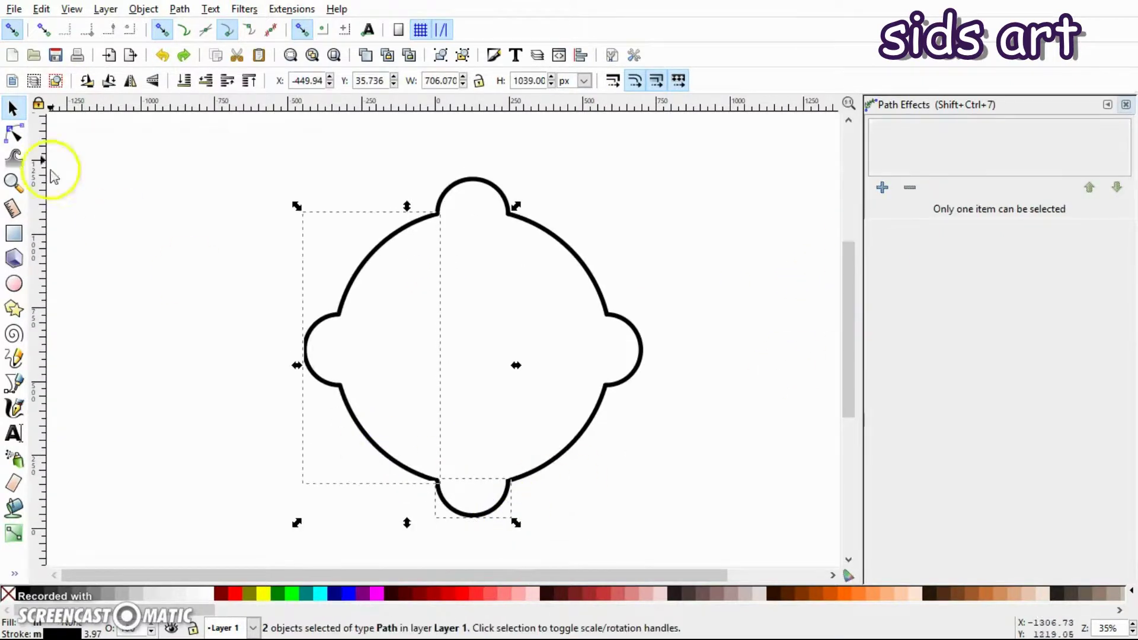
left_click(13, 134)
left_click_drag(415, 455, 507, 481)
left_click(87, 81)
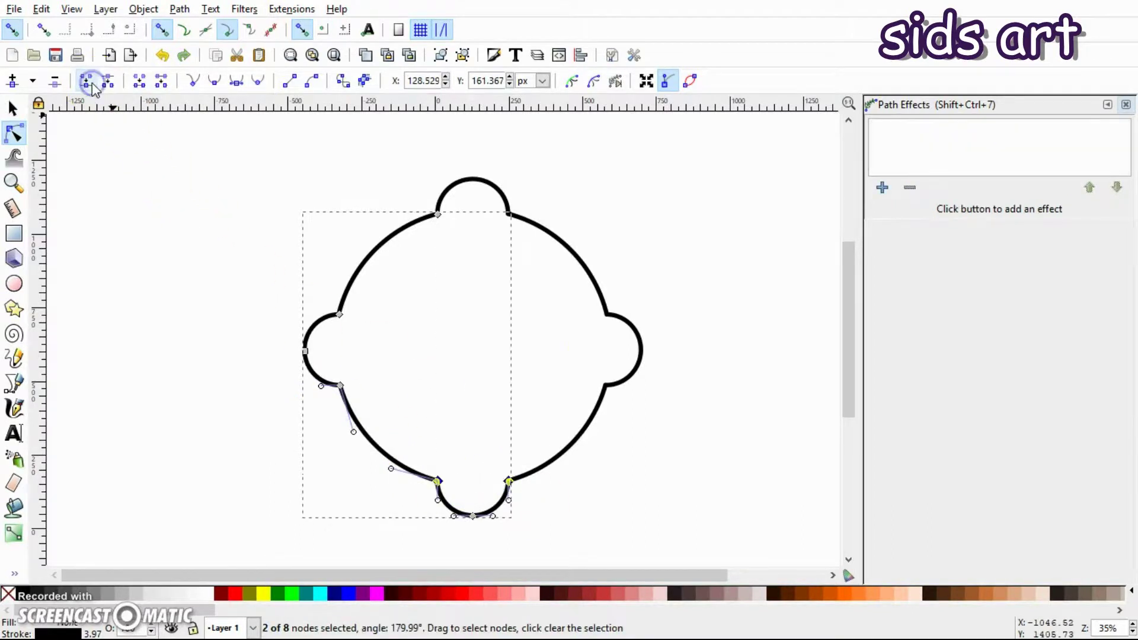
Join the upper-right arc, right bump and lower-right arc into one right-half path.
left_click(592, 287)
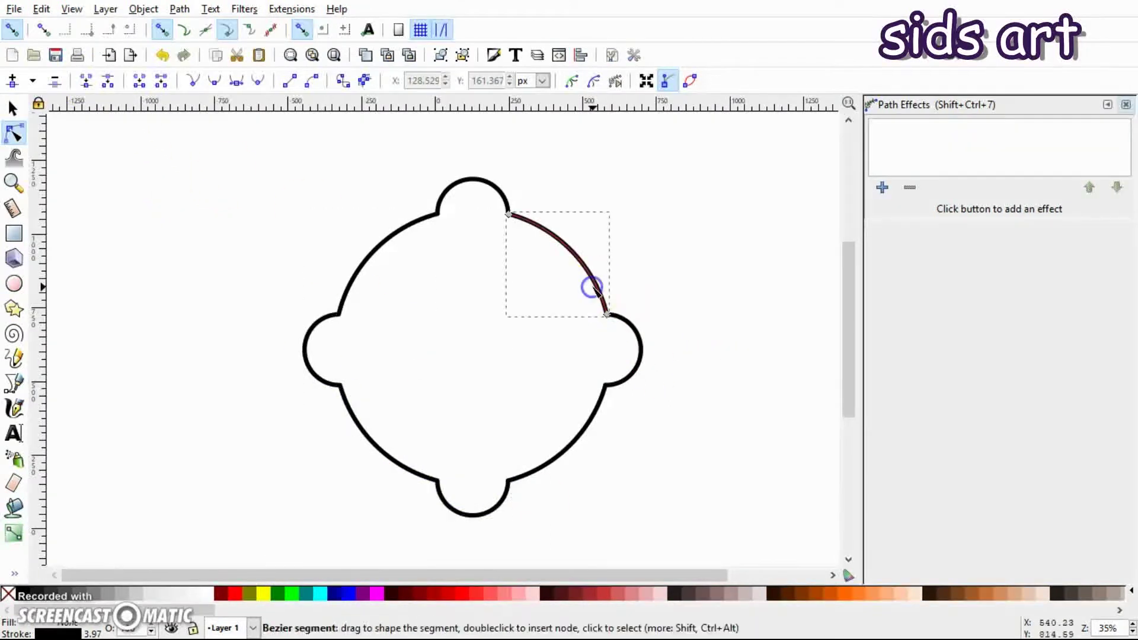
left_click(637, 334, "shift")
left_click(582, 439, "shift")
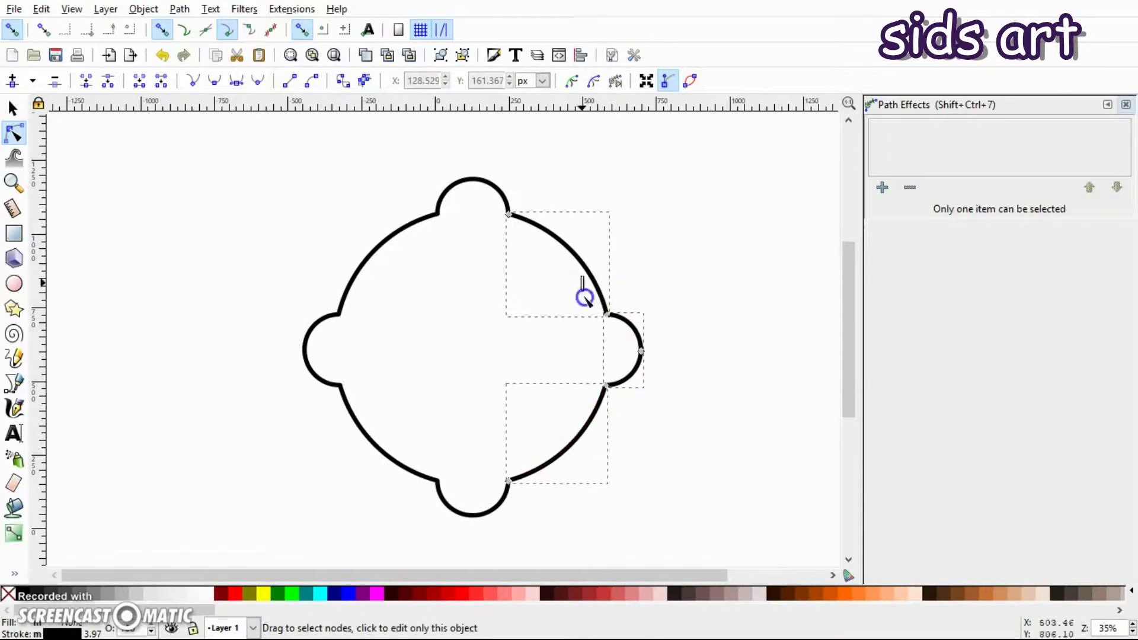
left_click_drag(579, 264, 641, 436)
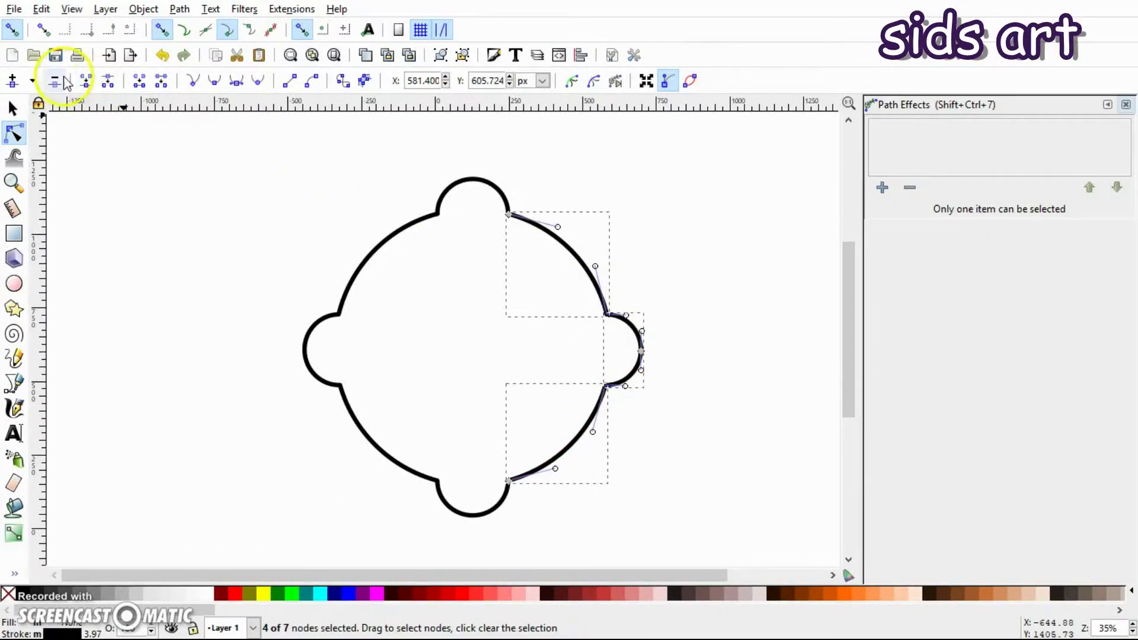
left_click(84, 86)
key("s")
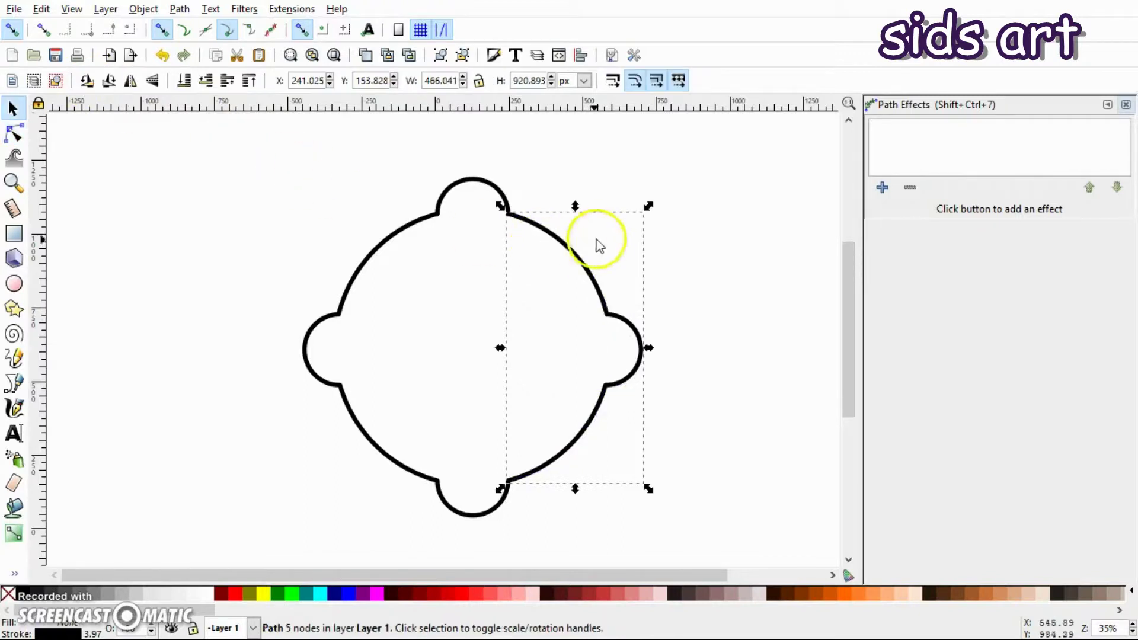
left_click(505, 240)
left_click_drag(521, 222, 589, 232)
key("ctrl+z")
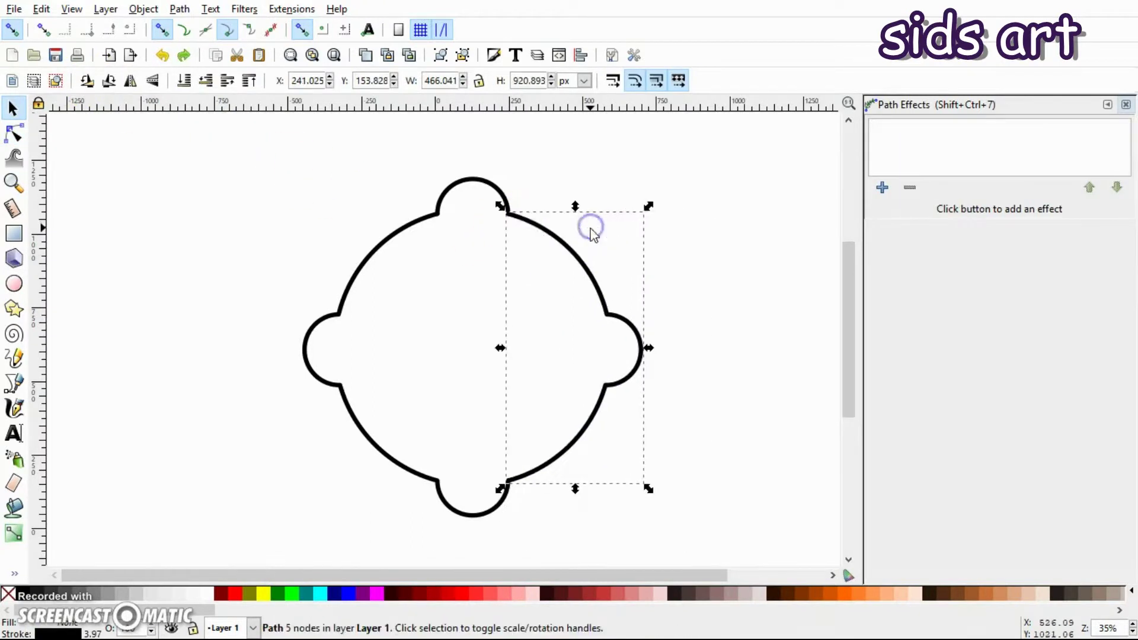
Join the top bump onto the right half at their meeting nodes.
left_click(491, 185)
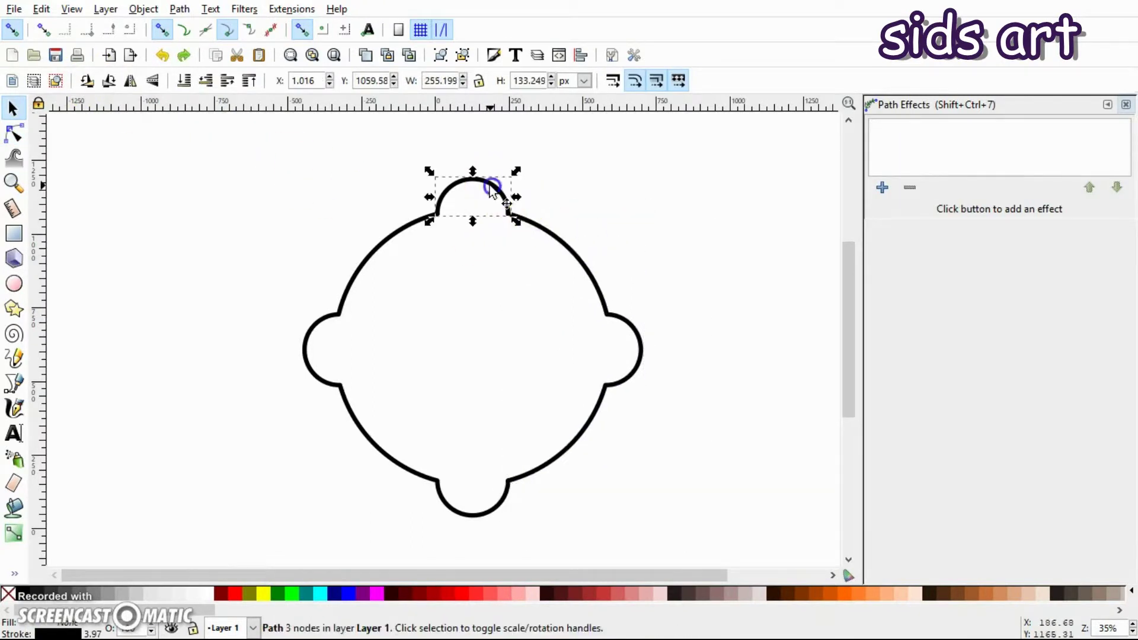
left_click(547, 235, "shift")
key("n")
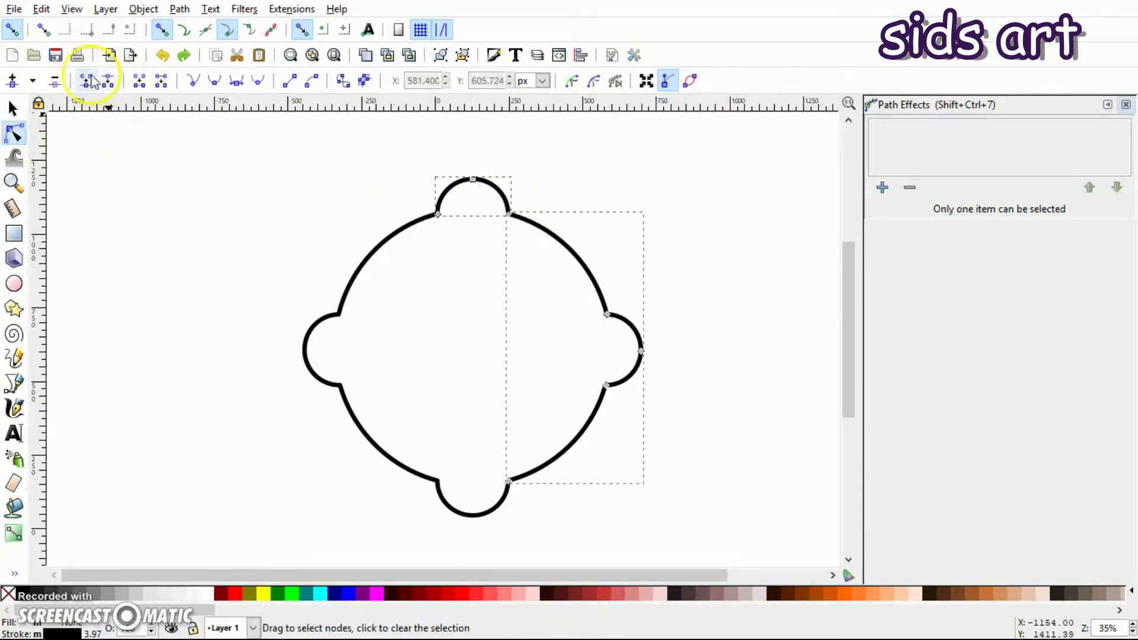
left_click_drag(492, 157, 535, 248)
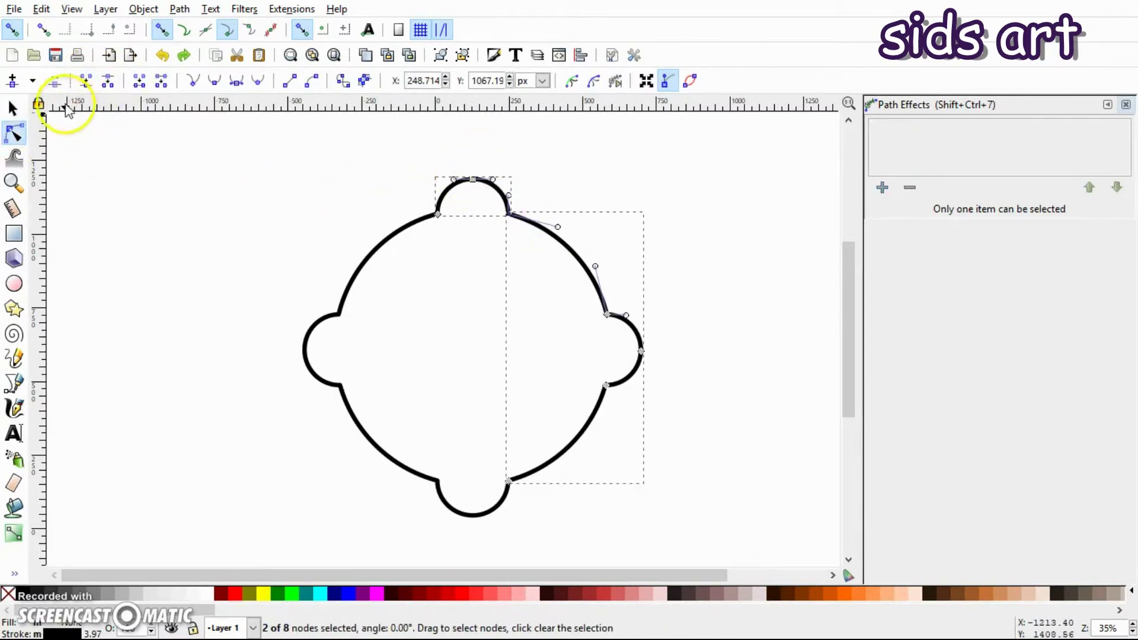
left_click(84, 81)
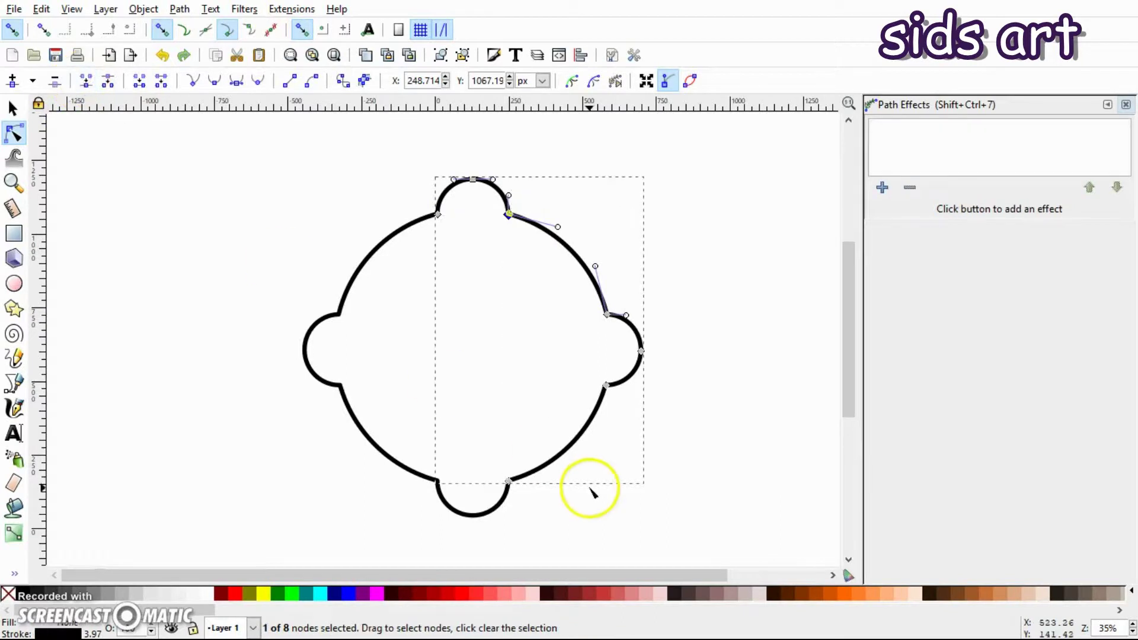
Join the left and right halves at their bottom-right meeting nodes into one closed path.
key("s")
left_click(500, 501)
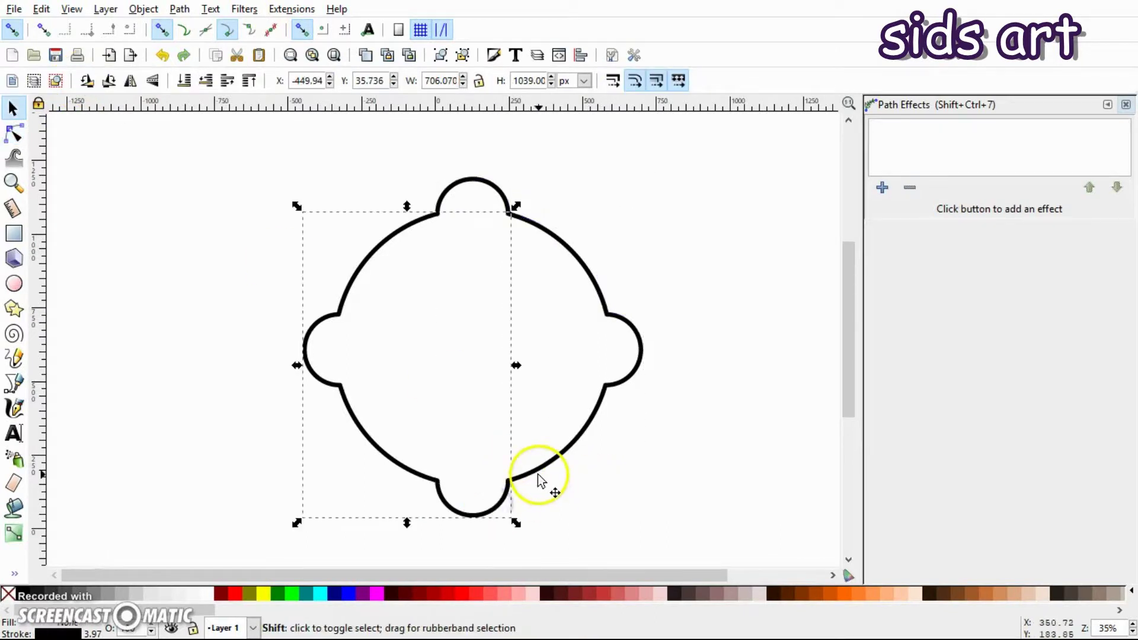
left_click(537, 473, "shift")
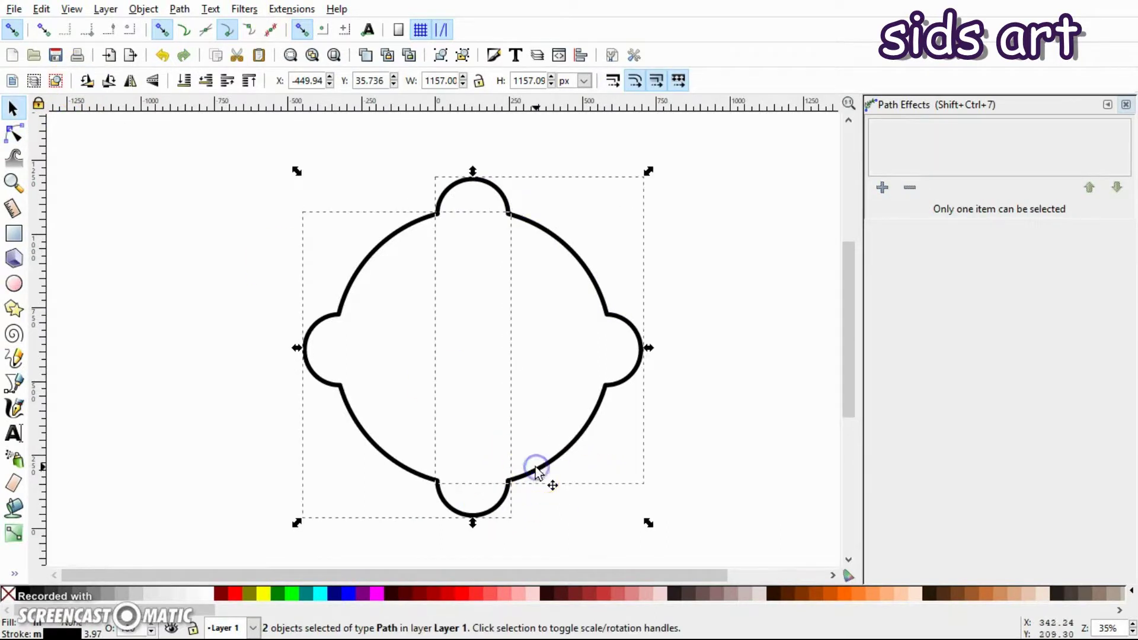
left_click(13, 136)
left_click_drag(488, 457, 543, 513)
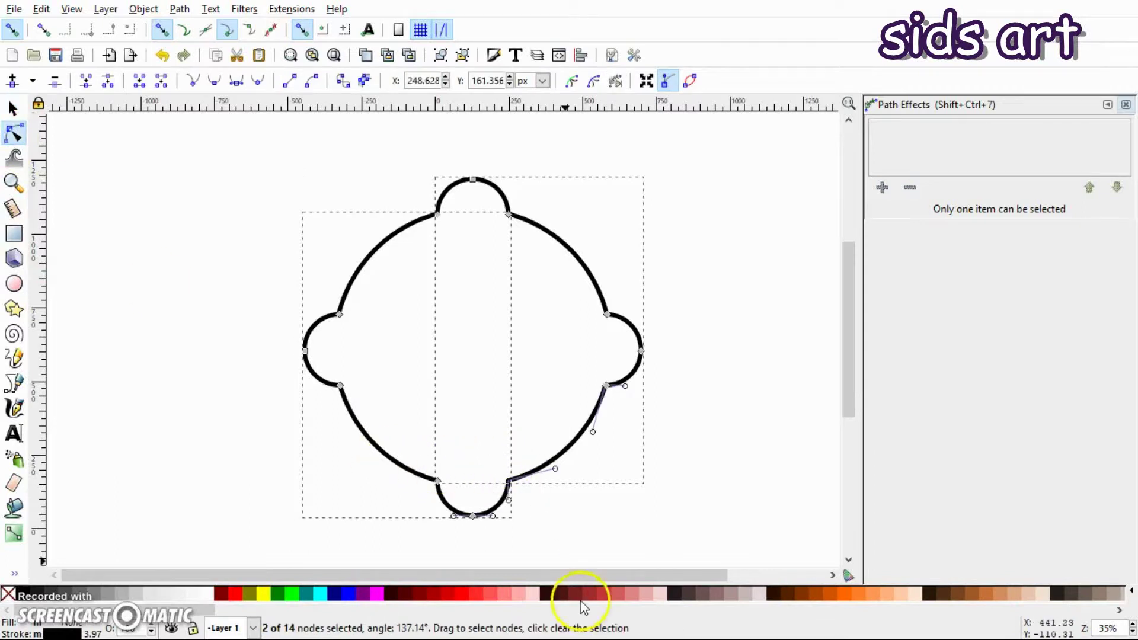
left_click(86, 80)
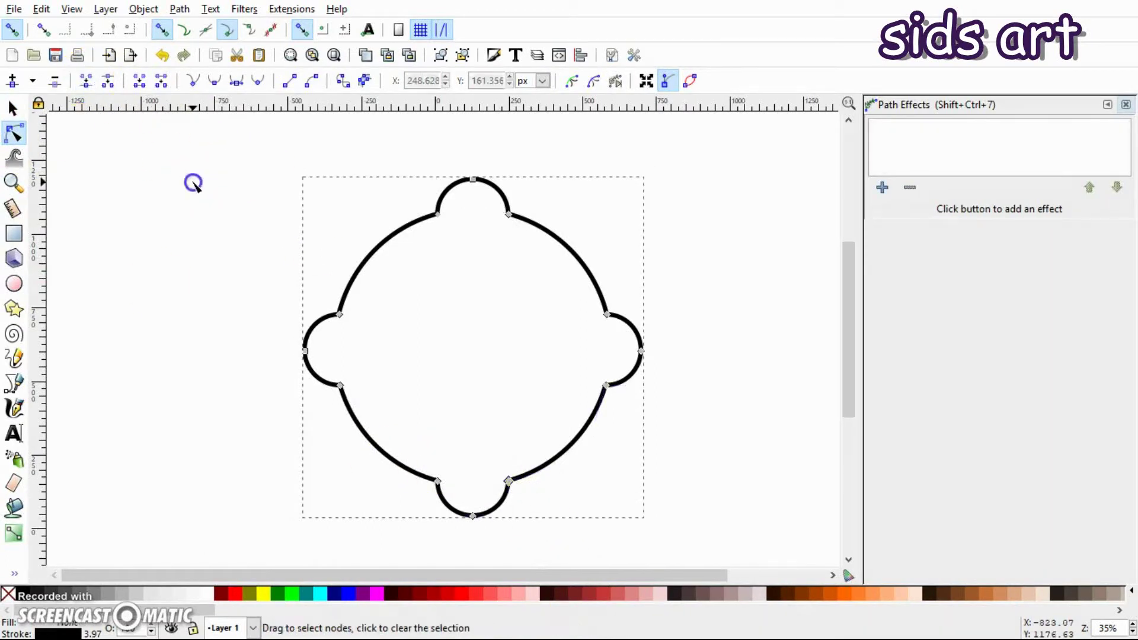
Select the finished outline, confirm it is one 13-node path, and nudge it slightly right.
key("s")
left_click(441, 240)
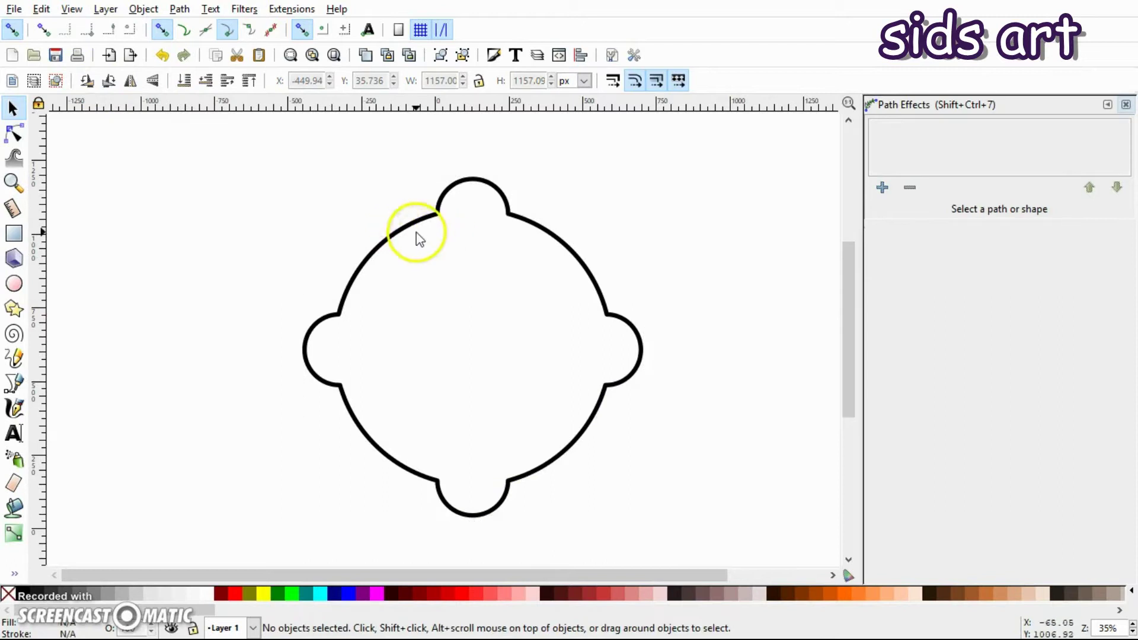
left_click_drag(419, 238, 298, 221)
mouse_move(385, 241)
left_mouse_down()
mouse_move(229, 229)
mouse_move(364, 319)
mouse_move(425, 247)
left_mouse_up()
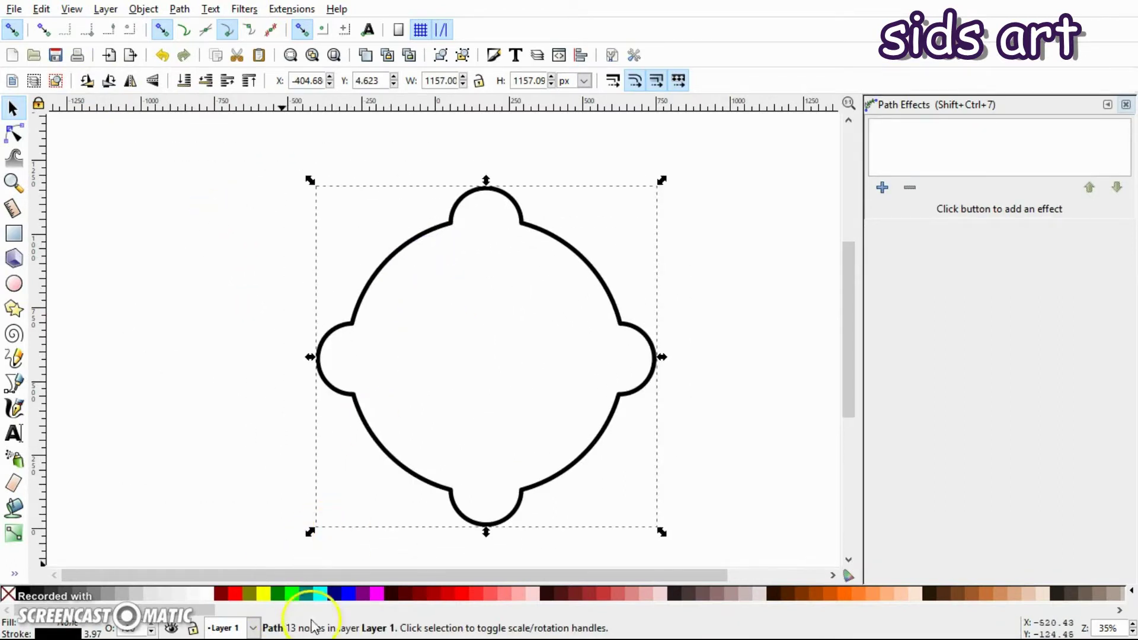